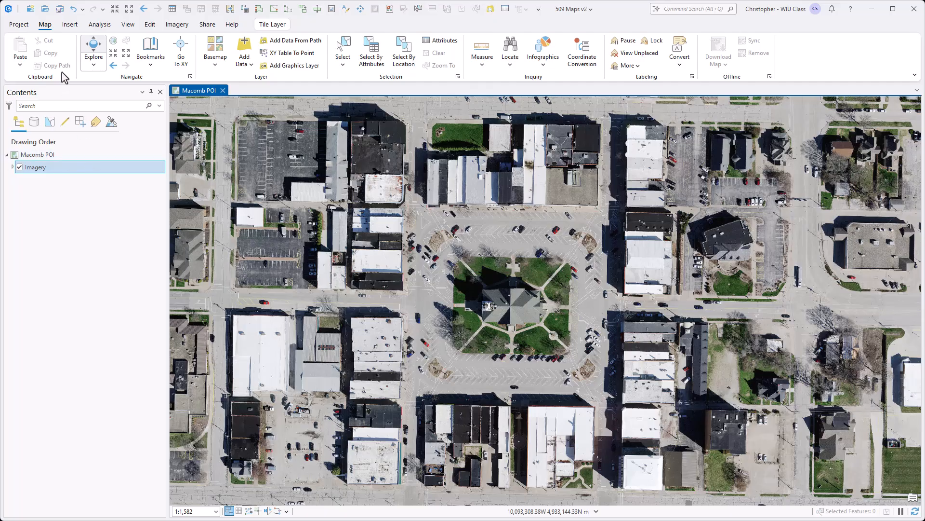
Start a Points of Interest Search from the Business Analysis tools with Data Axle as the data source
{"action": "left_click", "coordinate": [104, 27]}
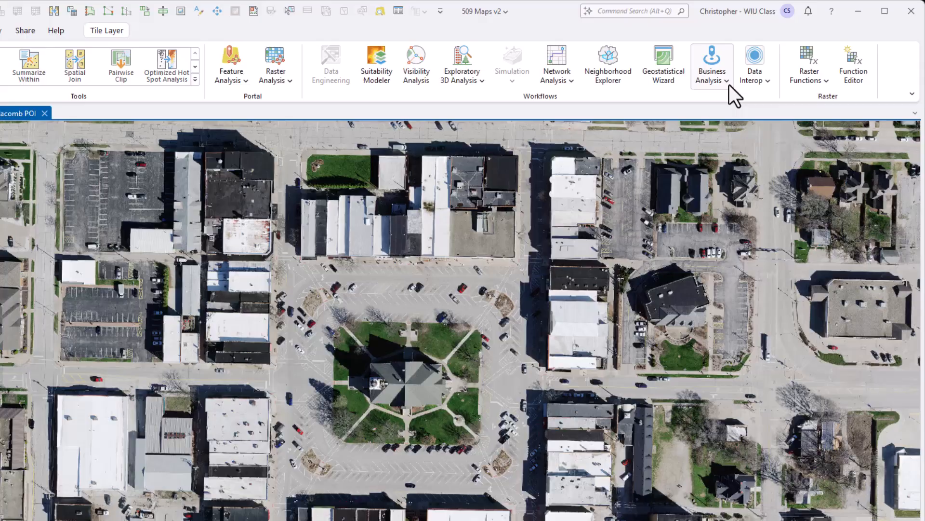
{"action": "left_click", "coordinate": [748, 75]}
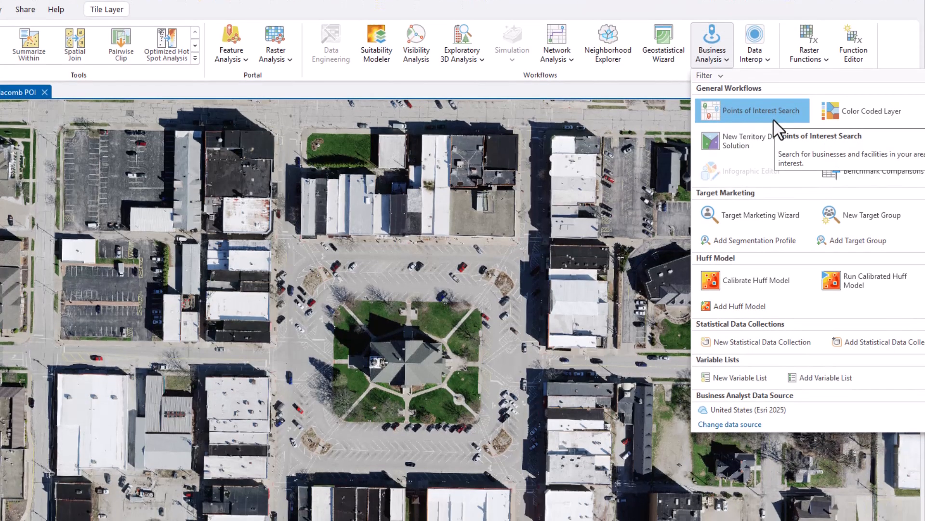
{"action": "left_click", "coordinate": [774, 140]}
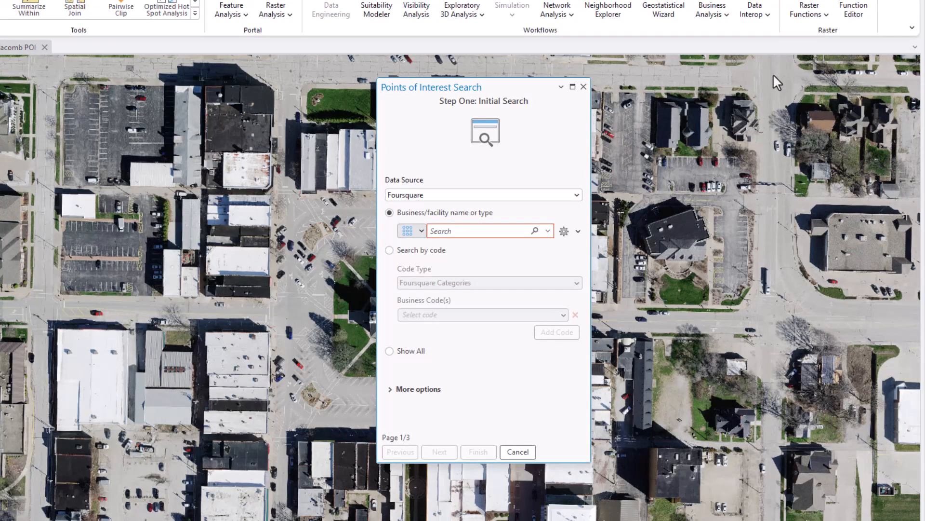
{"action": "left_click", "coordinate": [573, 196]}
{"action": "left_click", "coordinate": [479, 207]}
Look through the available business categories, including the Depository Institutions entries under Financial, without selecting any
{"action": "left_click", "coordinate": [421, 231]}
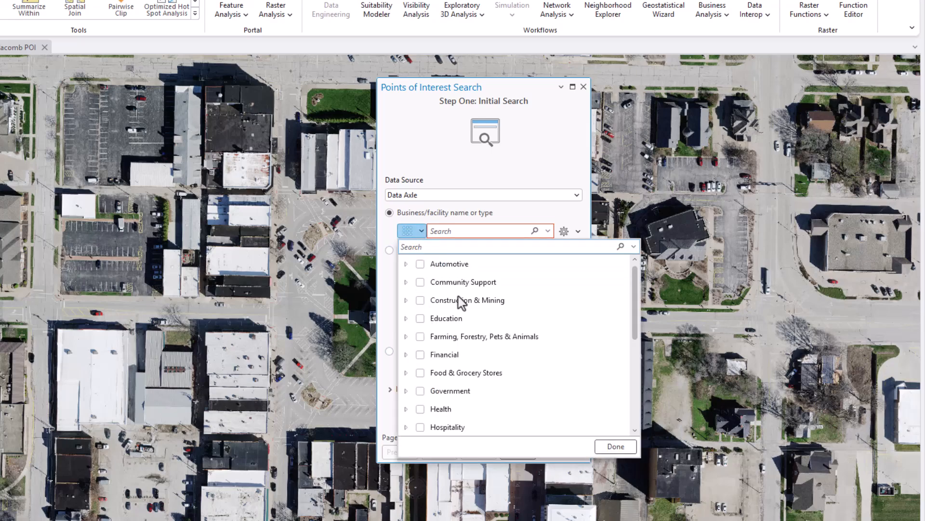
{"action": "scroll", "coordinate": [465, 319], "scroll_direction": "down", "scroll_amount": 3}
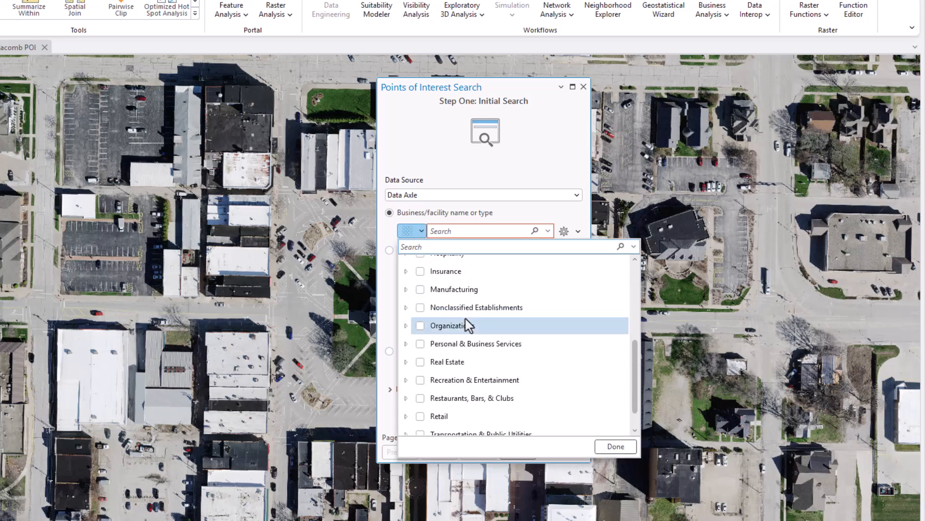
{"action": "scroll", "coordinate": [465, 319], "scroll_direction": "up", "scroll_amount": 2}
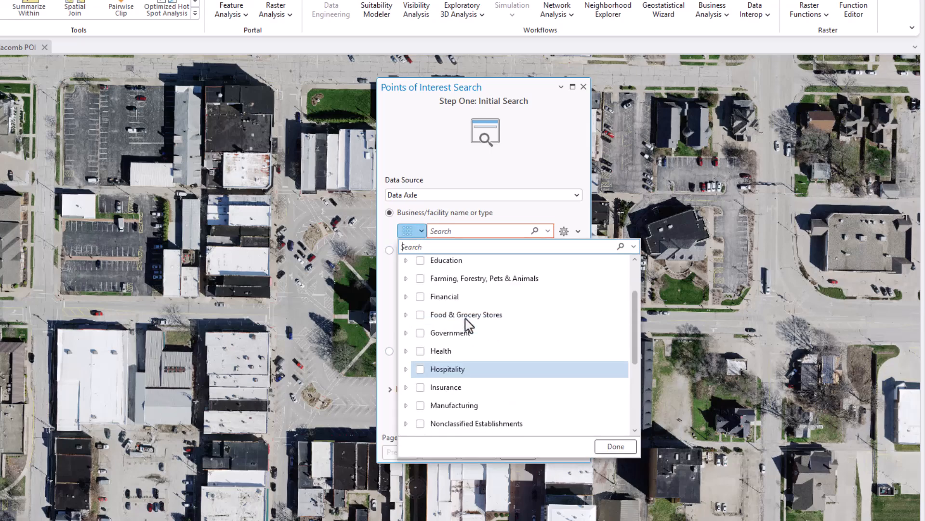
{"action": "left_click", "coordinate": [405, 296]}
{"action": "left_click", "coordinate": [418, 315]}
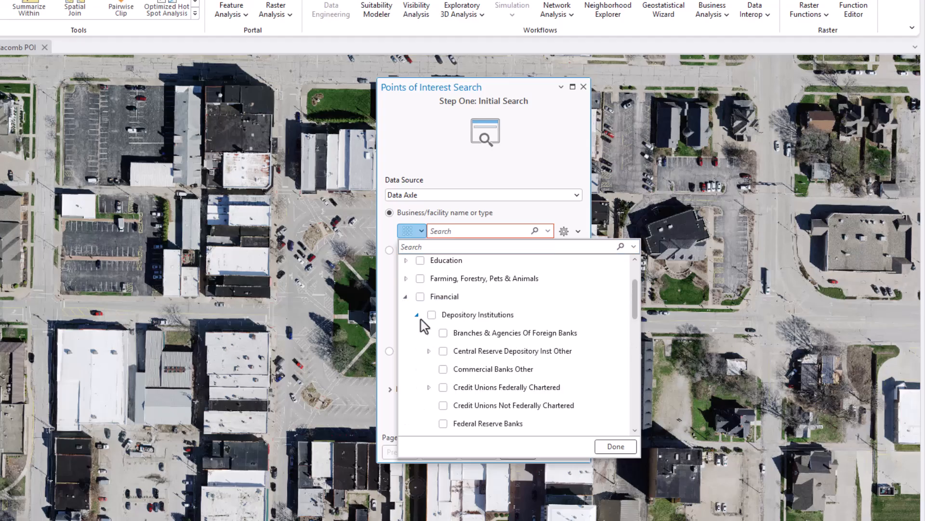
{"action": "left_click", "coordinate": [405, 297]}
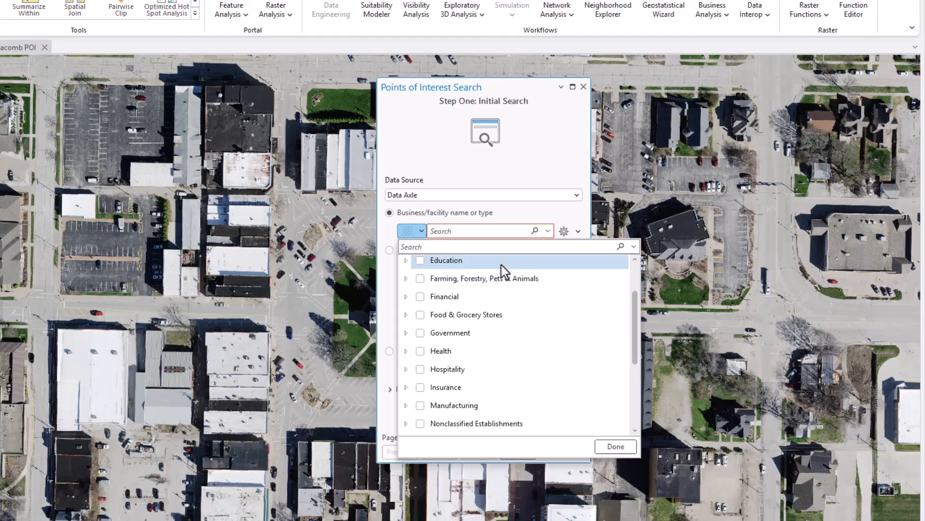
{"action": "left_click", "coordinate": [617, 448]}
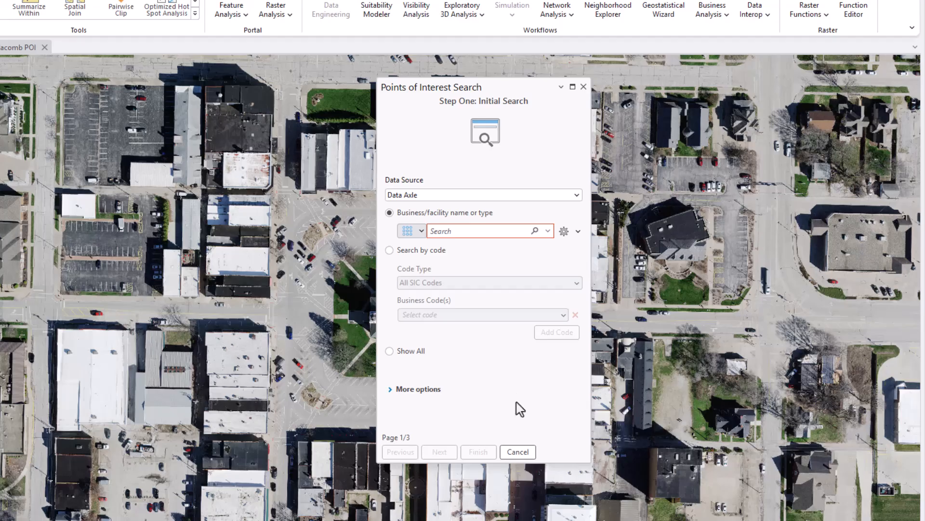
Set the search to Show All and proceed through the filter page to the output page, keeping every result included
{"action": "left_click", "coordinate": [389, 359]}
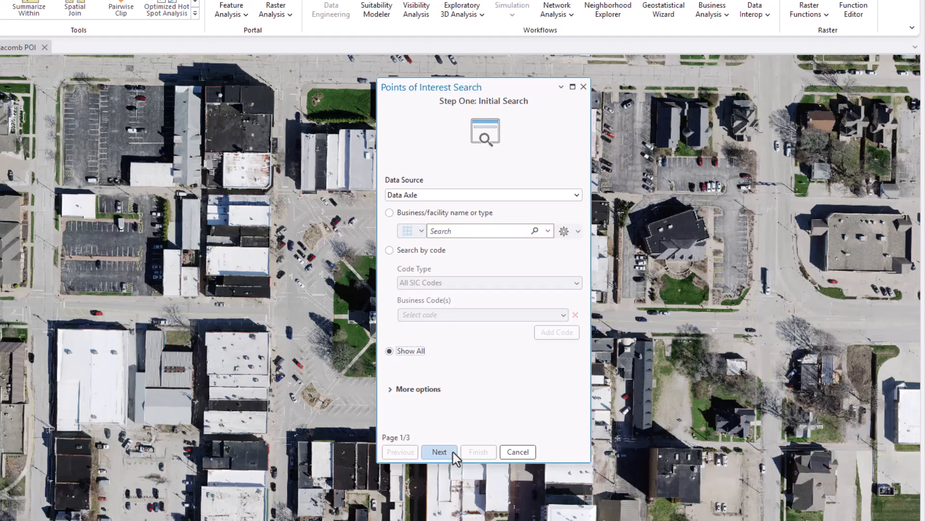
{"action": "left_click", "coordinate": [443, 453]}
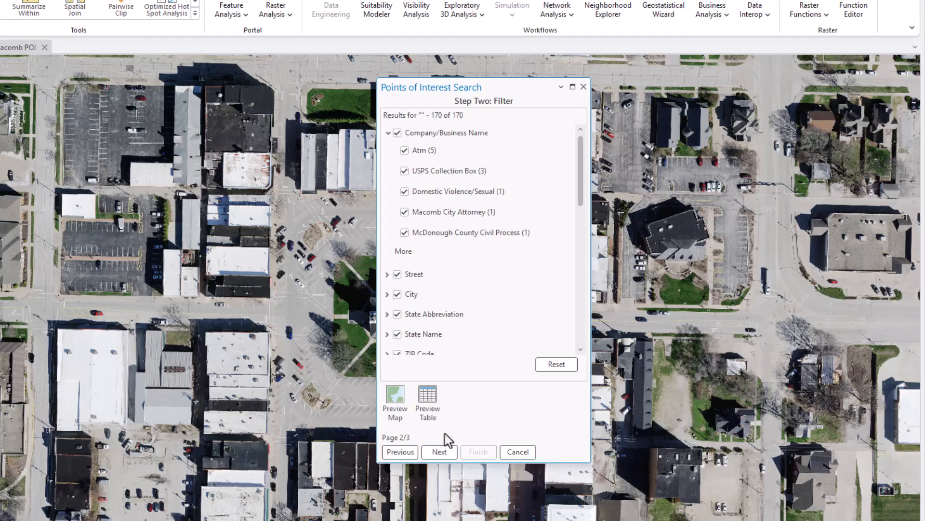
{"action": "left_click", "coordinate": [439, 451]}
Name the output CourthouseSquarePOI in the 509 Maps v2 geodatabase and run the search
{"action": "left_click", "coordinate": [435, 207]}
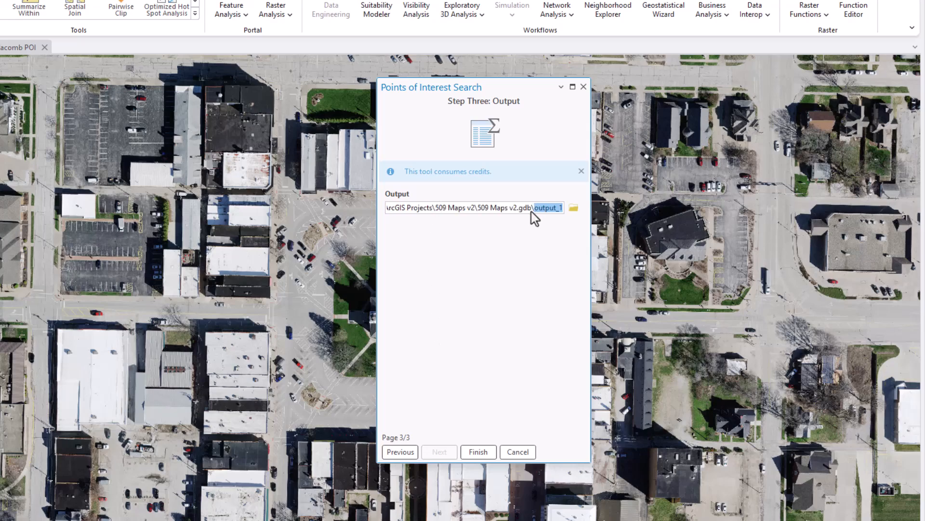
{"action": "type", "text": "Courthouse"}
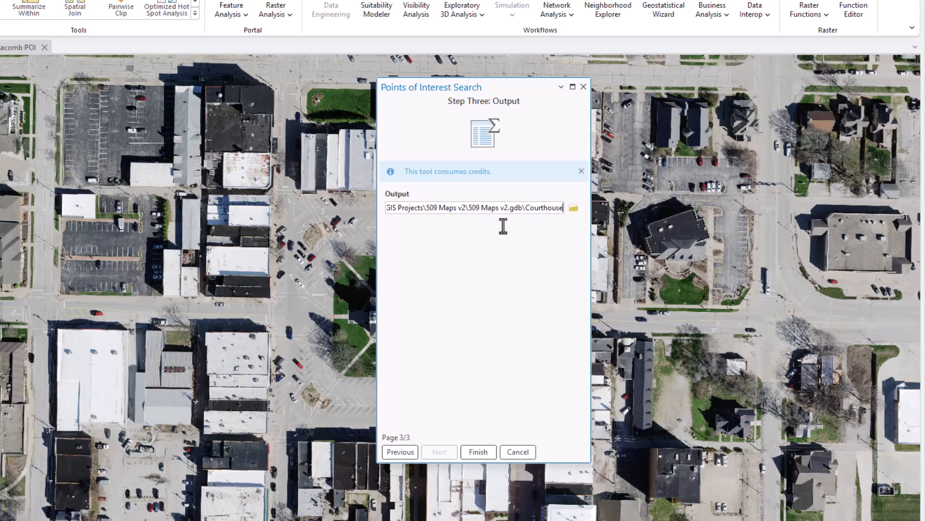
{"action": "type", "text": "Squ"}
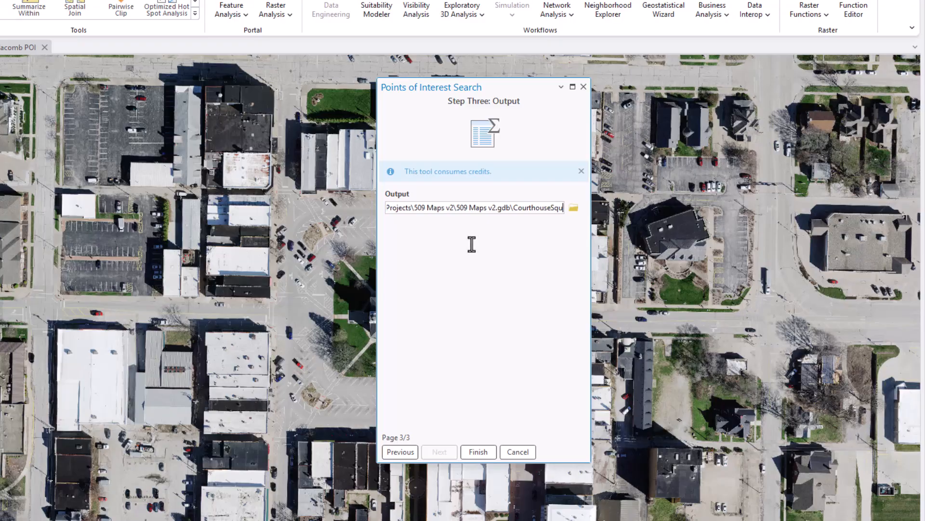
{"action": "type", "text": "arePOI"}
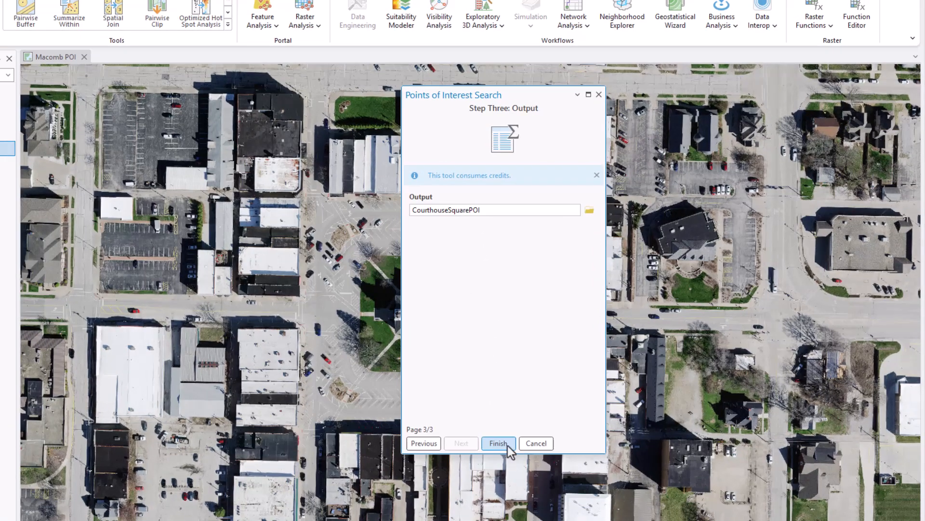
{"action": "left_click", "coordinate": [478, 451]}
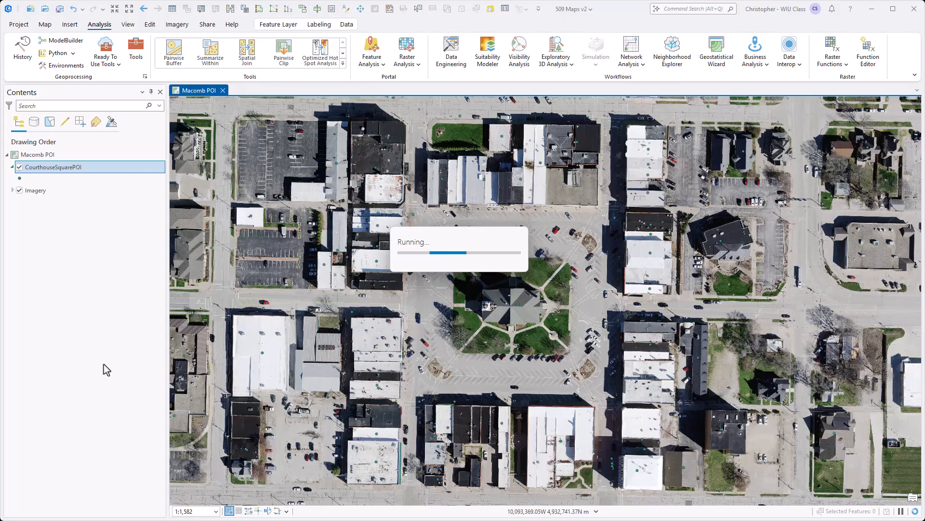
Open the CourthouseSquarePOI layer's attribute table and dock it as a full-size view alongside the Macomb POI map
{"action": "right_click", "coordinate": [72, 168]}
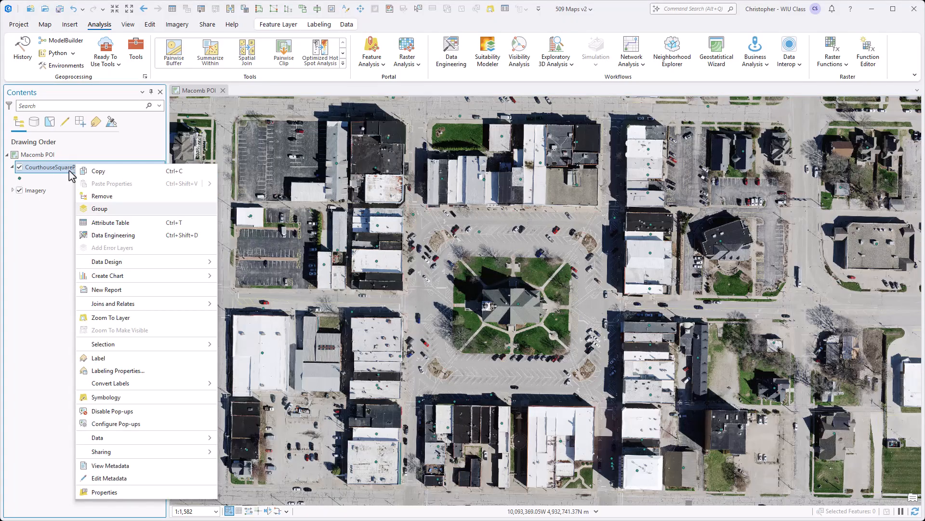
{"action": "left_click", "coordinate": [109, 221]}
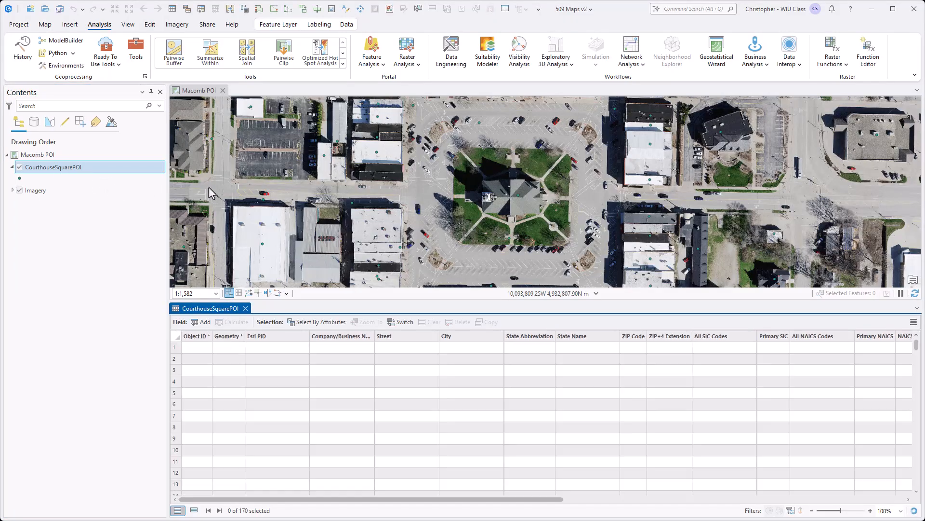
{"action": "left_click_drag", "start_coordinate": [210, 308], "coordinate": [544, 198]}
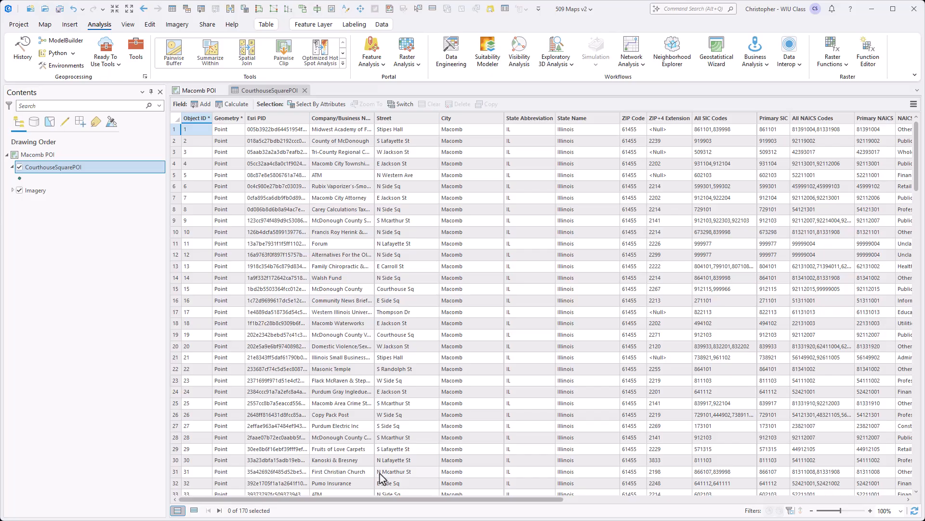
Examine the table's Company/Business Name, Street, City, State Abbreviation and ZIP Code columns
{"action": "left_click", "coordinate": [341, 118]}
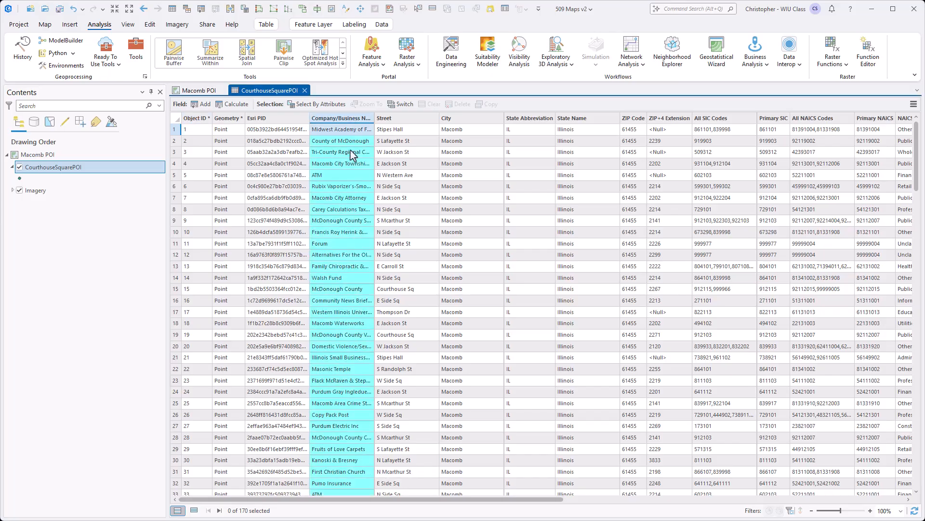
{"action": "left_click", "coordinate": [410, 120]}
{"action": "left_click", "coordinate": [460, 120]}
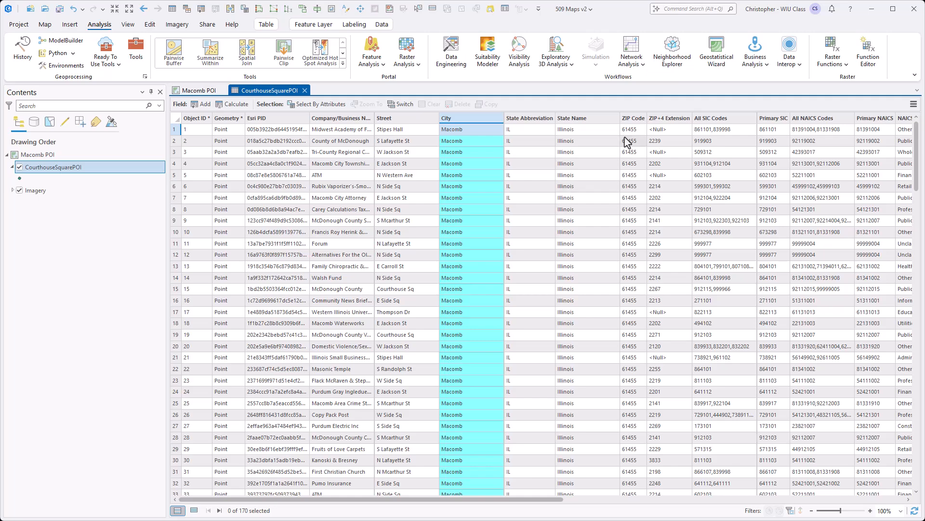
{"action": "left_click", "coordinate": [543, 120]}
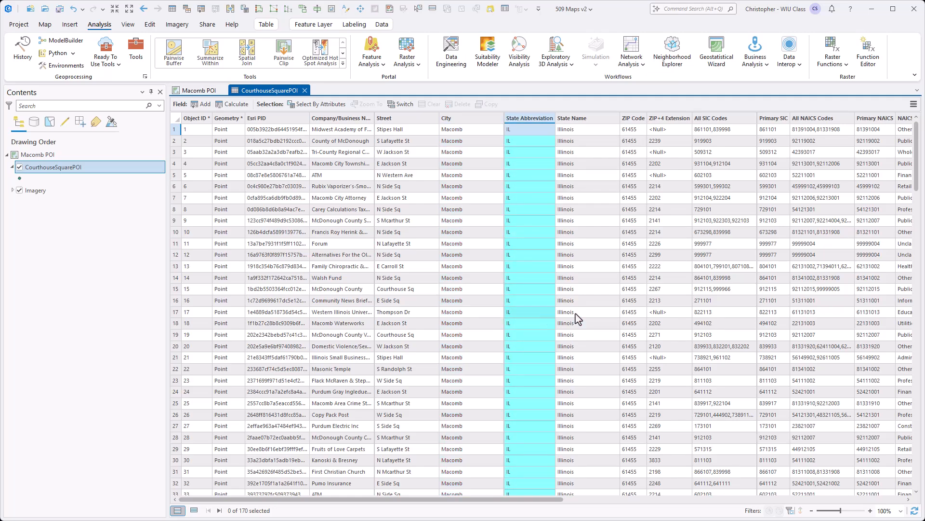
{"action": "left_click", "coordinate": [632, 120]}
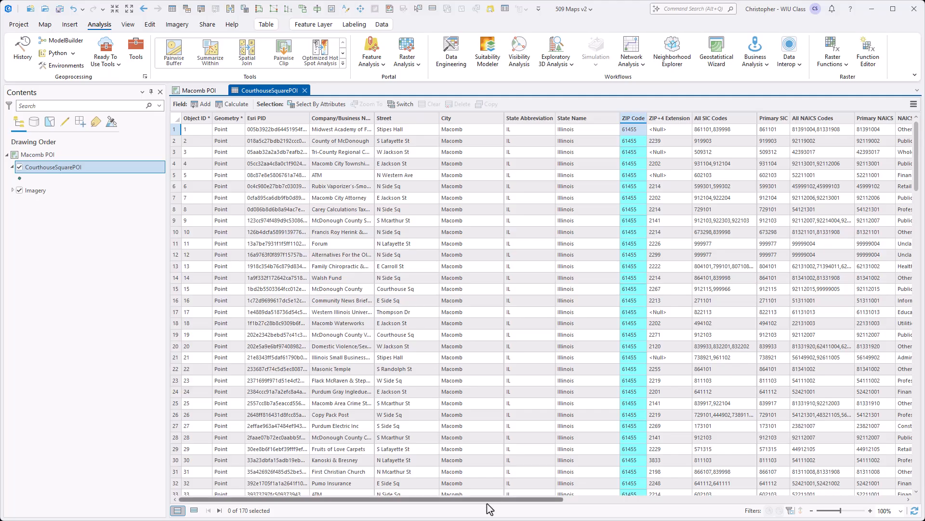
Review the All NAICS Codes and Primary NAICS columns and widen the NAICS Industry Sector column to fit its full sector names
{"action": "left_click_drag", "start_coordinate": [530, 497], "coordinate": [682, 512]}
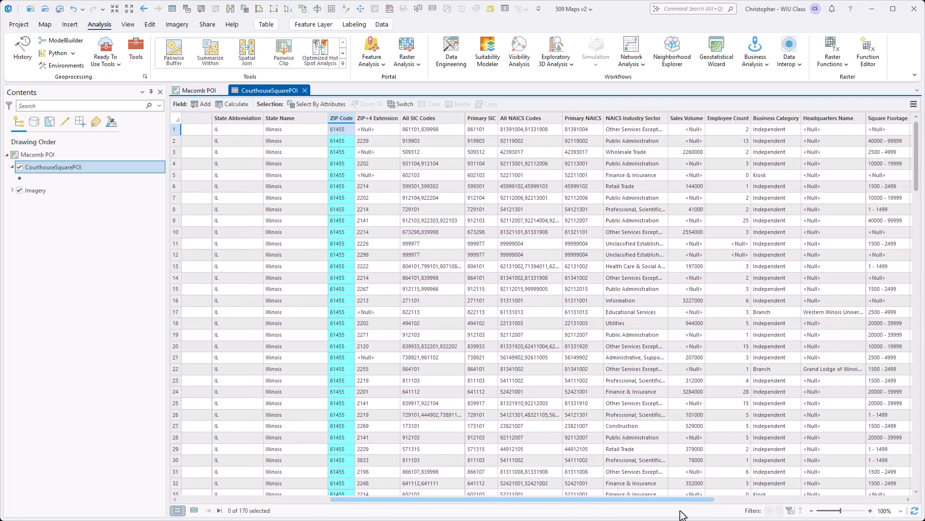
{"action": "left_click", "coordinate": [538, 119]}
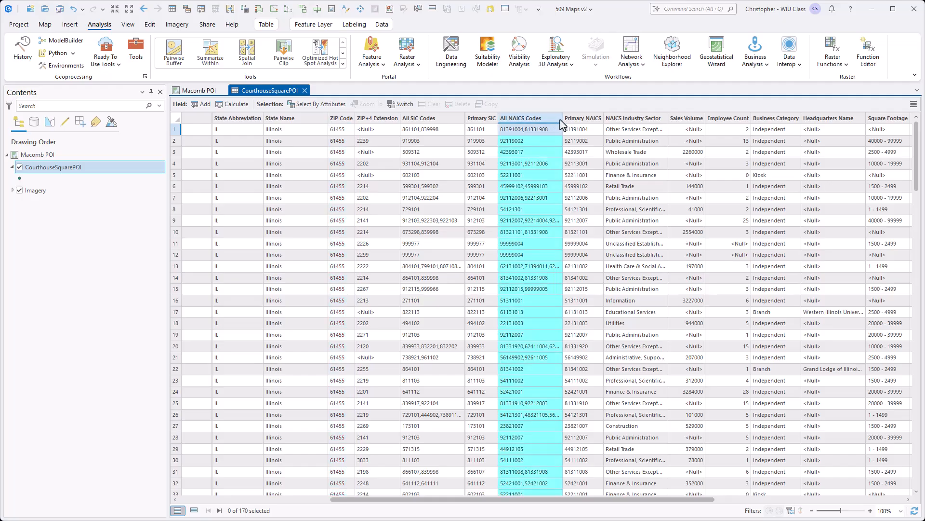
{"action": "left_click", "coordinate": [598, 122]}
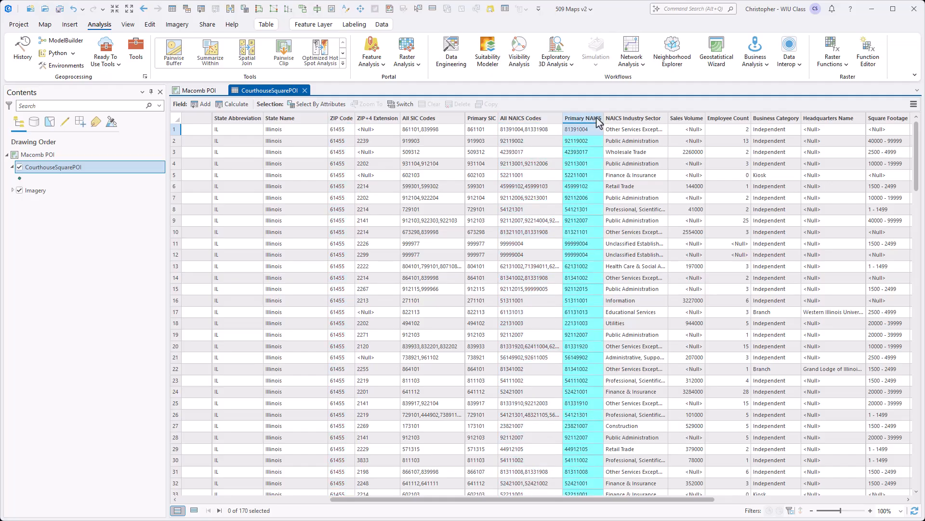
{"action": "left_click", "coordinate": [659, 121]}
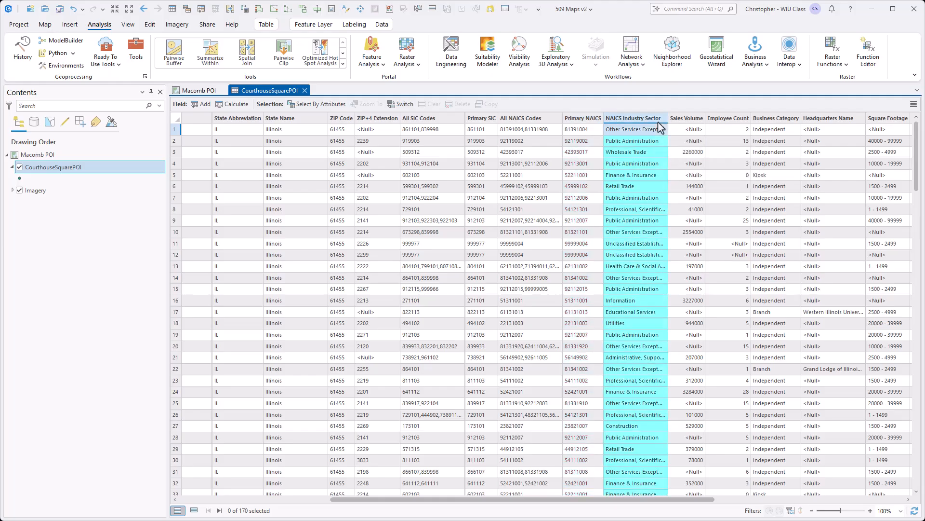
{"action": "left_click_drag", "start_coordinate": [668, 119], "coordinate": [743, 120]}
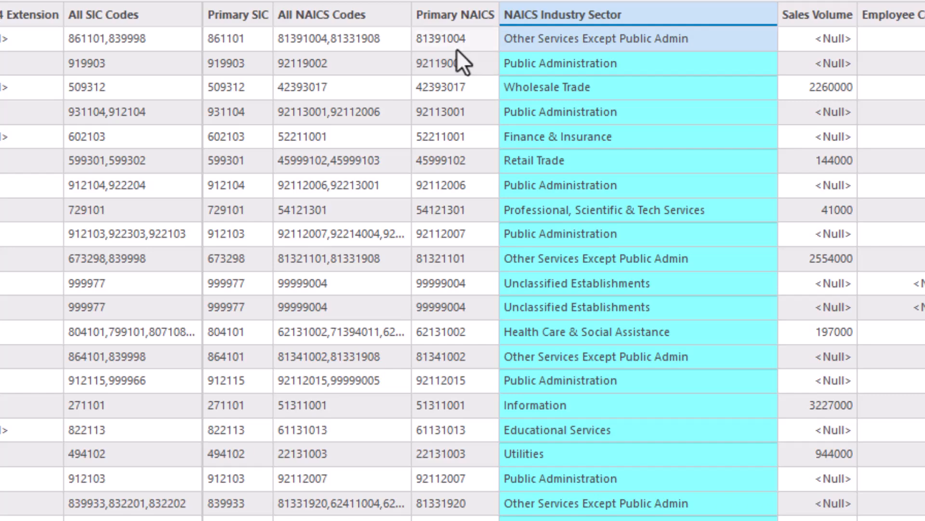
{"action": "left_click", "coordinate": [446, 19]}
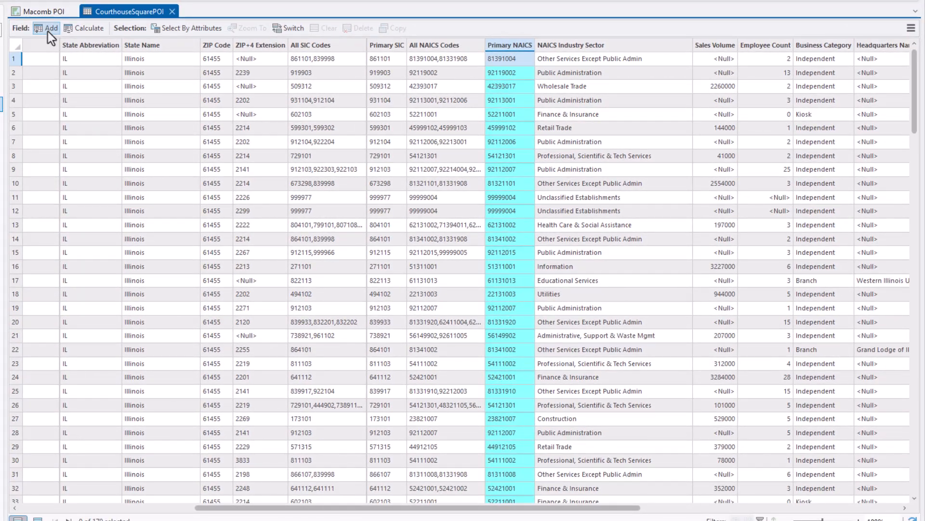
Add a Text field named NAICS6 with the alias NAICS6 to the CourthouseSquarePOI table and save the field changes
{"action": "left_click", "coordinate": [47, 30]}
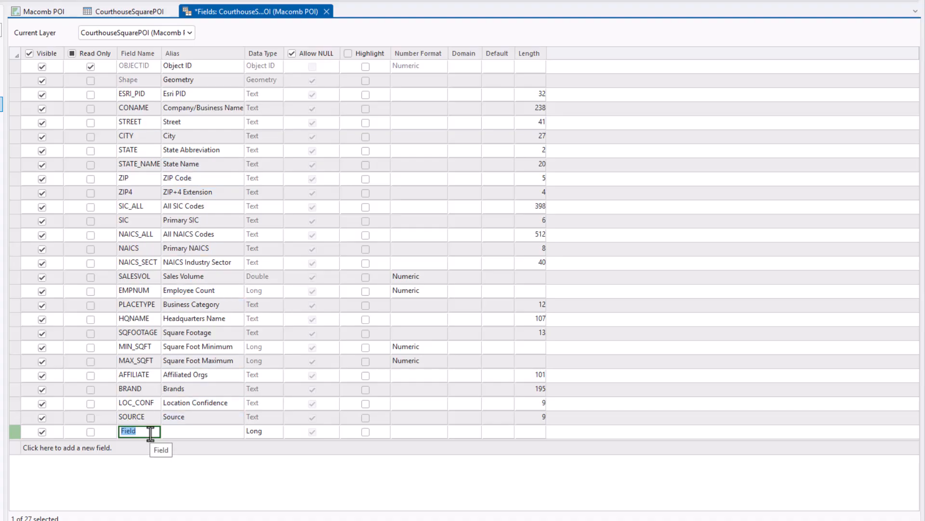
{"action": "type", "text": "NAICS6"}
{"action": "key", "text": "Tab"}
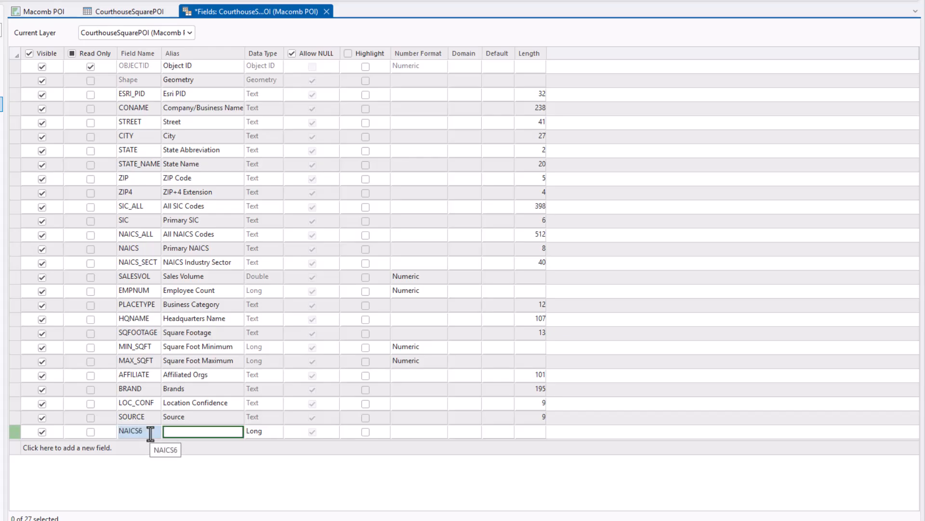
{"action": "type", "text": "NAICS6"}
{"action": "key", "text": "Tab"}
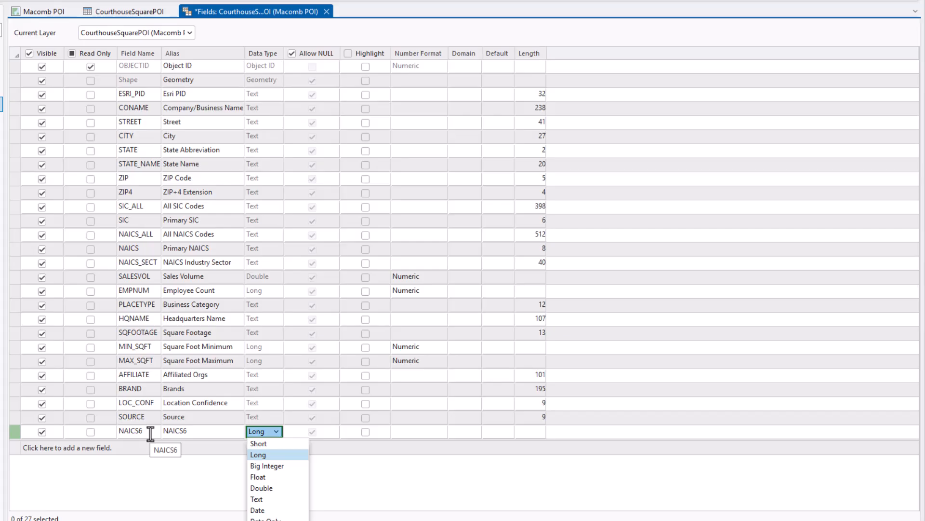
{"action": "left_click", "coordinate": [273, 499]}
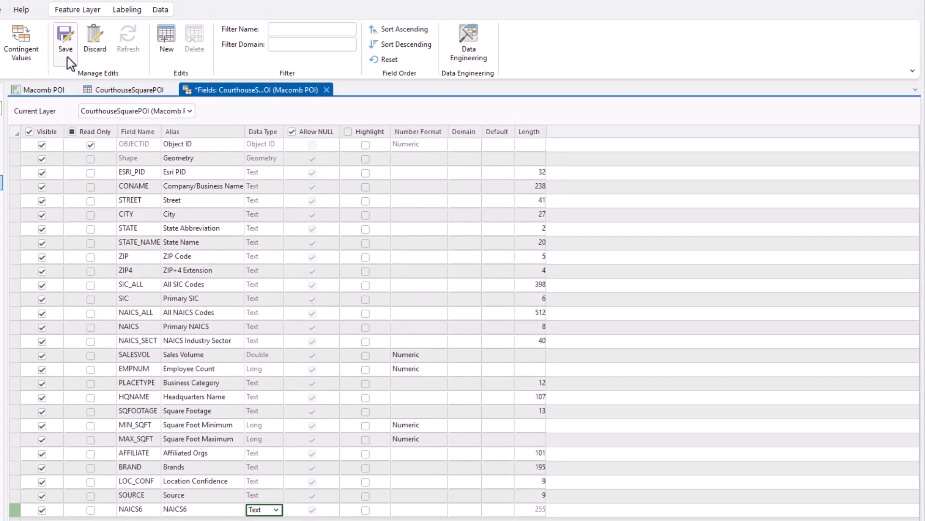
{"action": "left_click", "coordinate": [66, 44]}
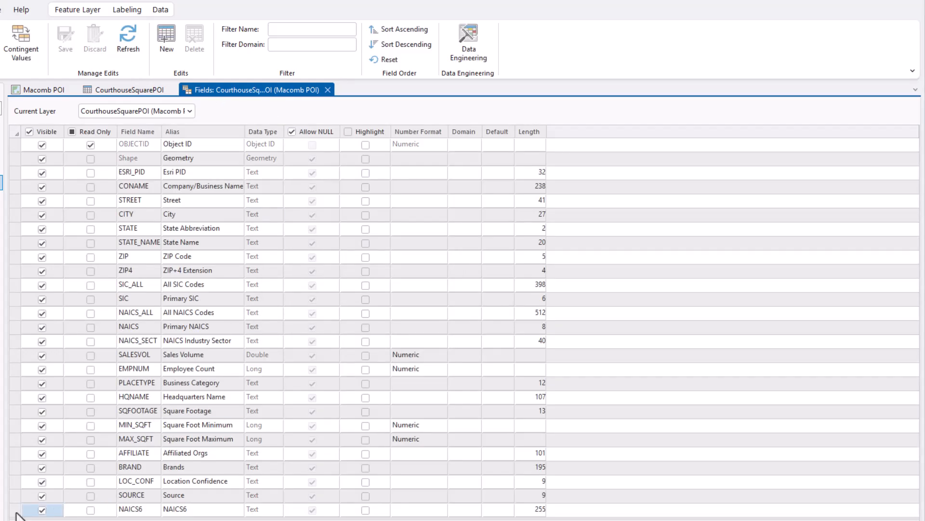
Move the NAICS6 field directly below Primary NAICS in the field order, save the change and close the Fields view
{"action": "left_click_drag", "start_coordinate": [15, 510], "coordinate": [28, 332]}
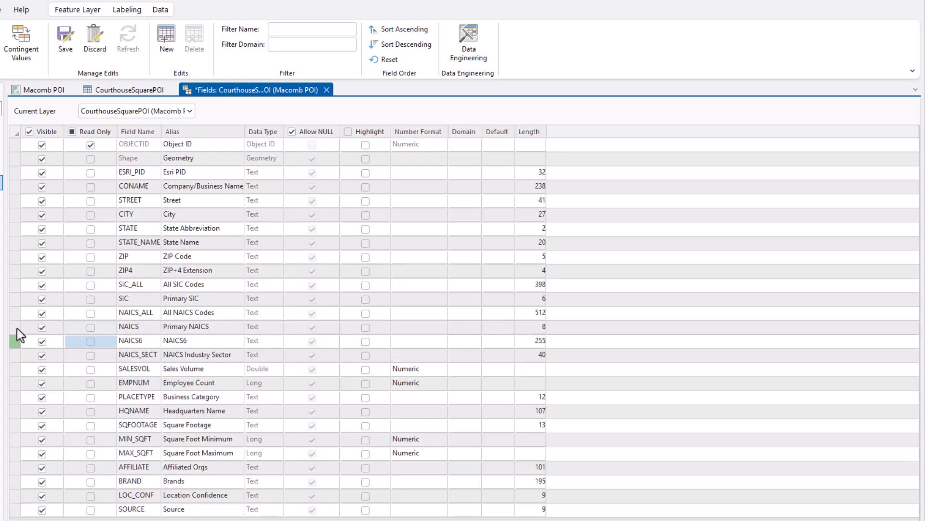
{"action": "left_click", "coordinate": [19, 329]}
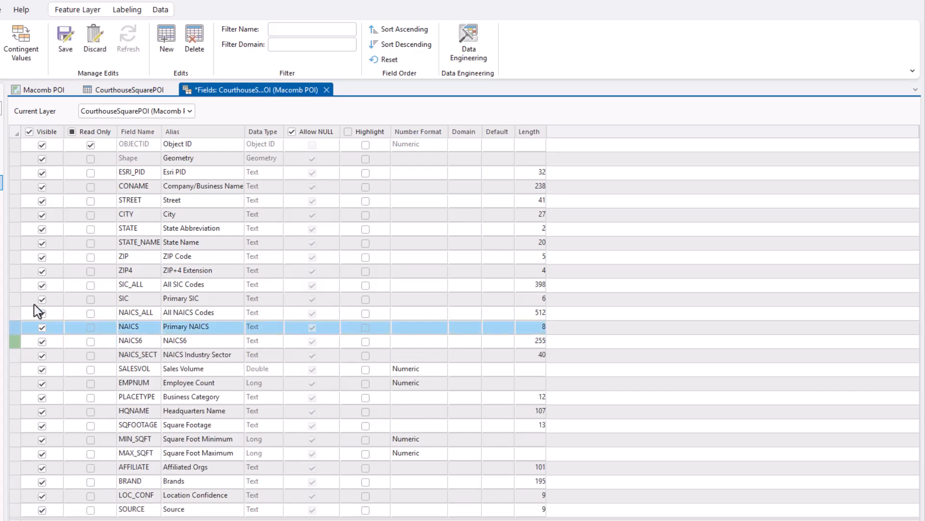
{"action": "left_click", "coordinate": [66, 38]}
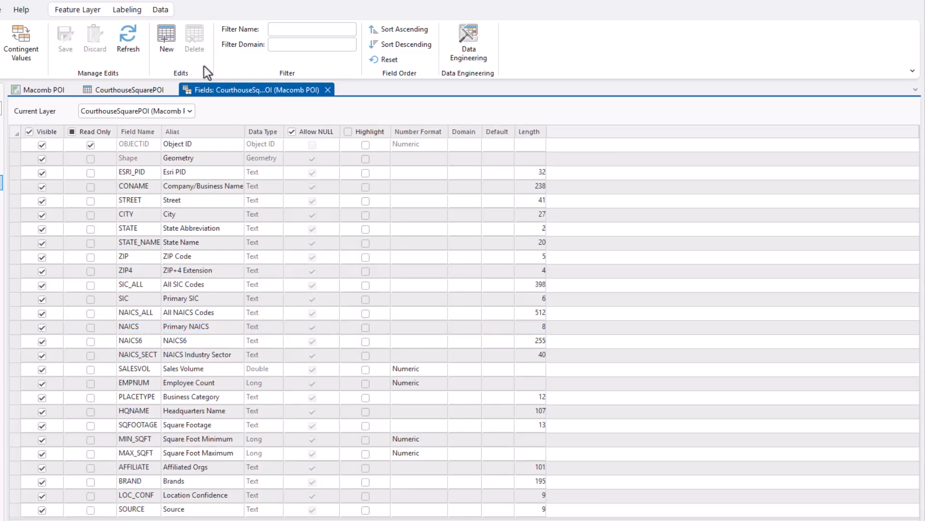
{"action": "left_click", "coordinate": [329, 91]}
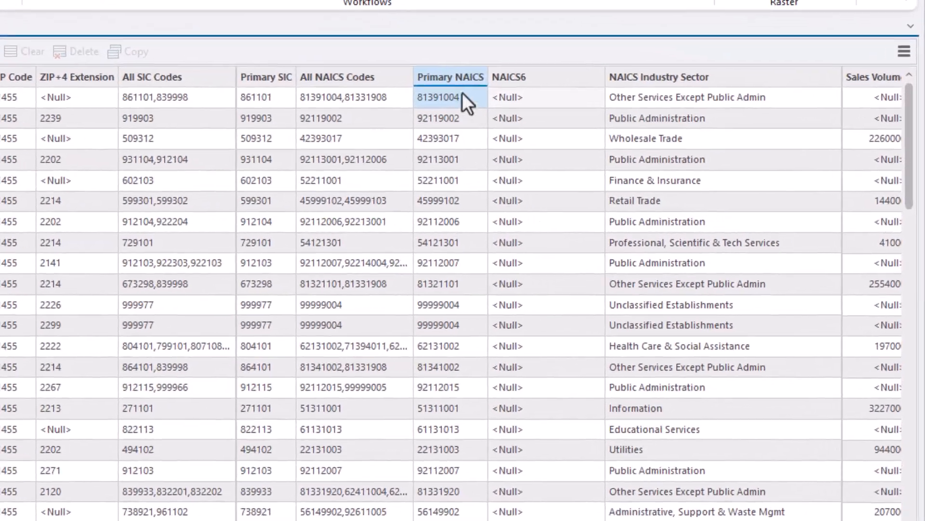
Open Calculate Field for the NAICS6 column and insert the Primary NAICS field into its Python expression
{"action": "left_click", "coordinate": [610, 121]}
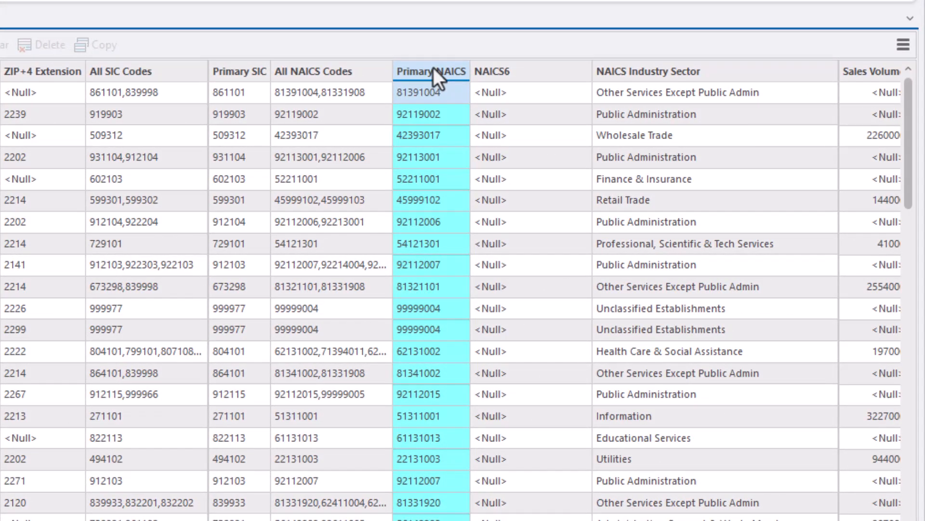
{"action": "left_click", "coordinate": [505, 74]}
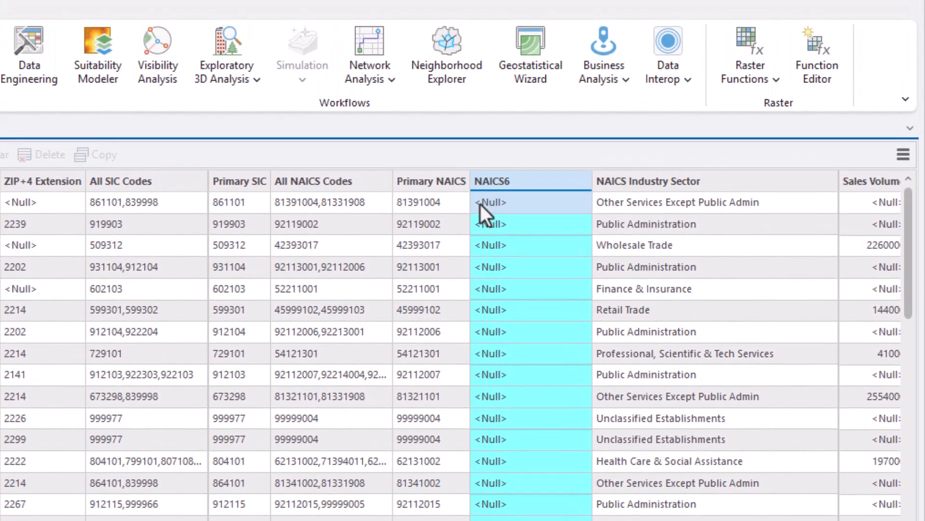
{"action": "right_click", "coordinate": [507, 183]}
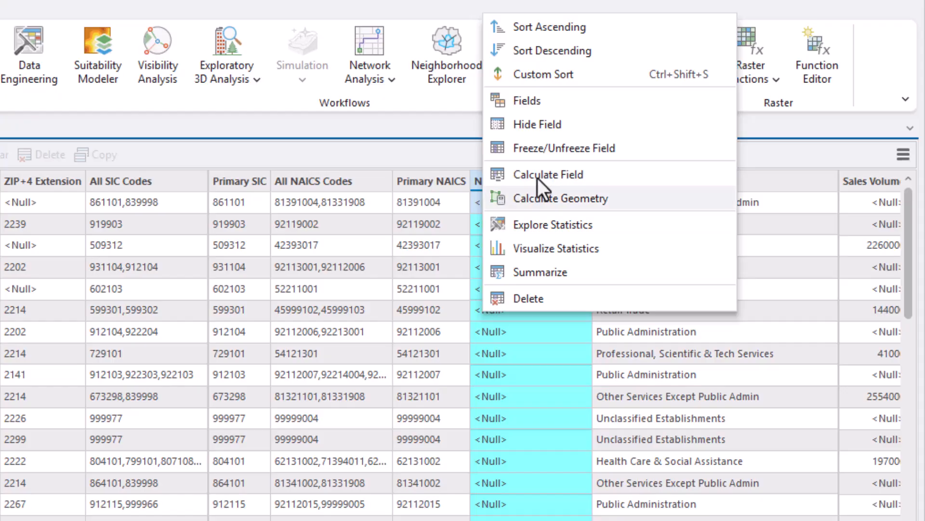
{"action": "left_click", "coordinate": [563, 174]}
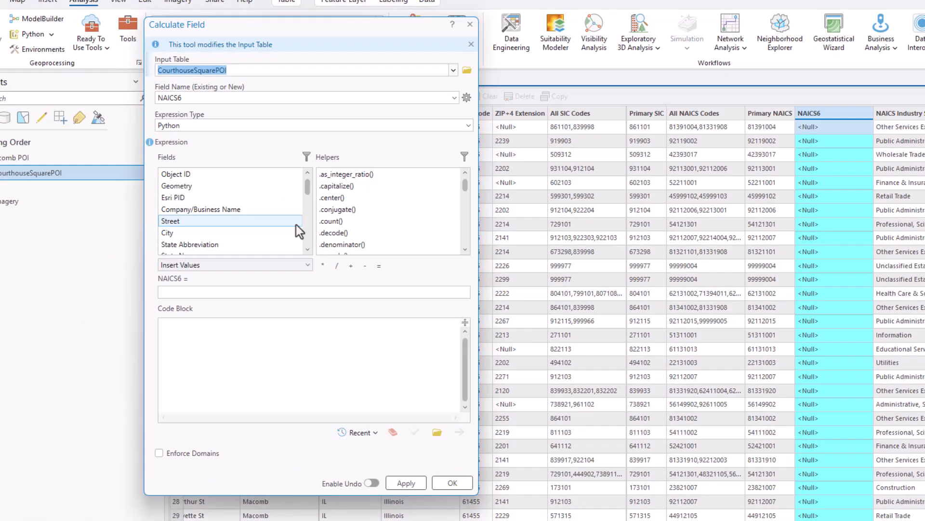
{"action": "scroll", "coordinate": [145, 246], "scroll_direction": "down", "scroll_amount": 2}
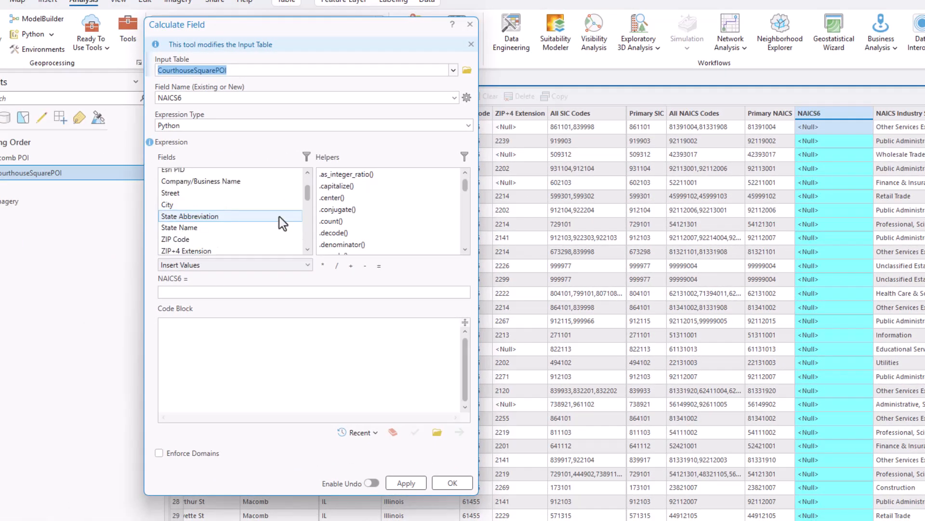
{"action": "scroll", "coordinate": [279, 216], "scroll_direction": "down", "scroll_amount": 1}
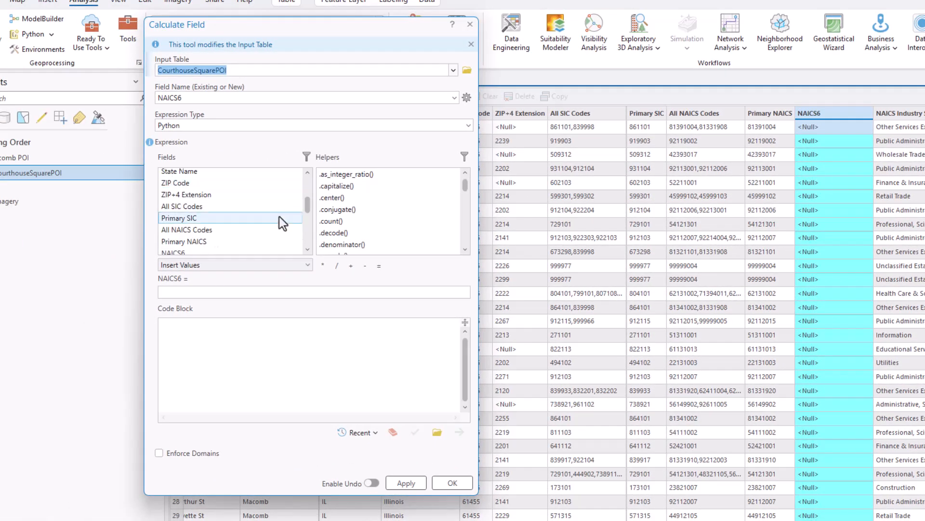
{"action": "double_click", "coordinate": [213, 239]}
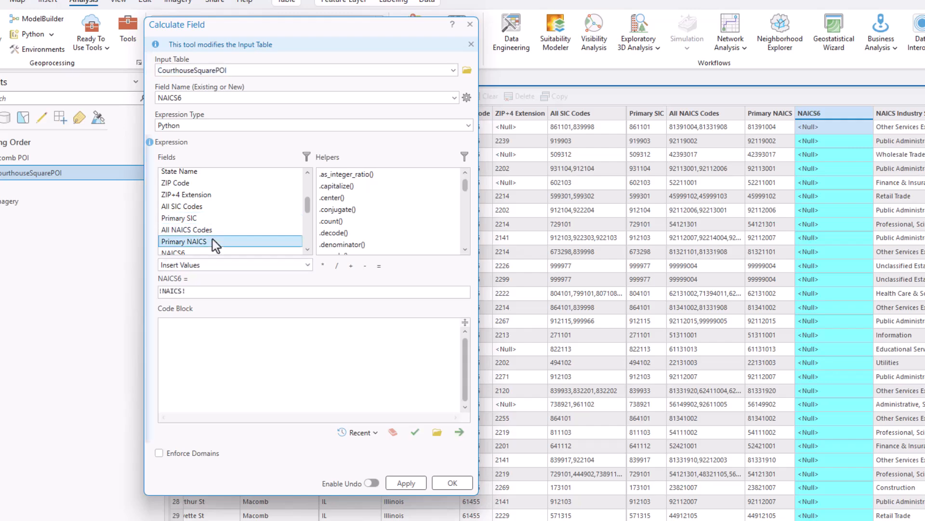
{"action": "left_click", "coordinate": [219, 289]}
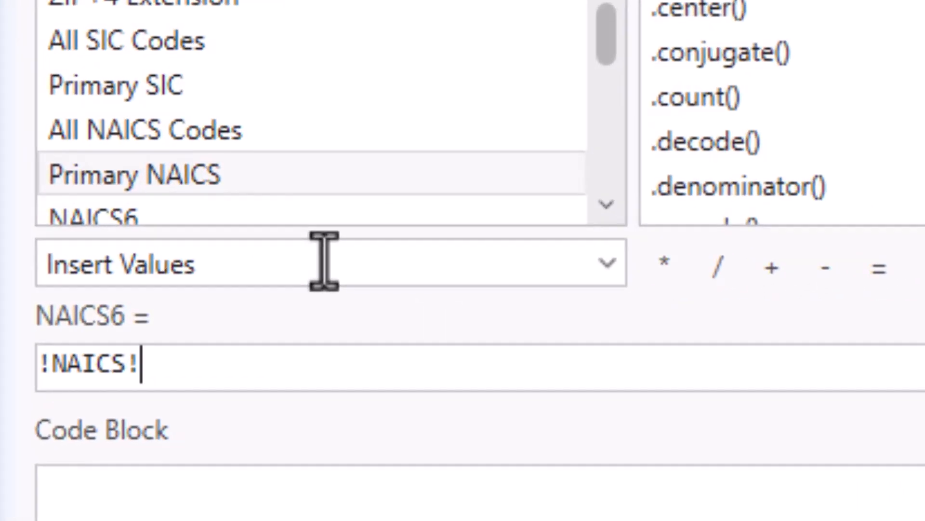
Complete the NAICS6 expression as !NAICS![:-2], verify it and run the calculation
{"action": "type", "text": "[:"}
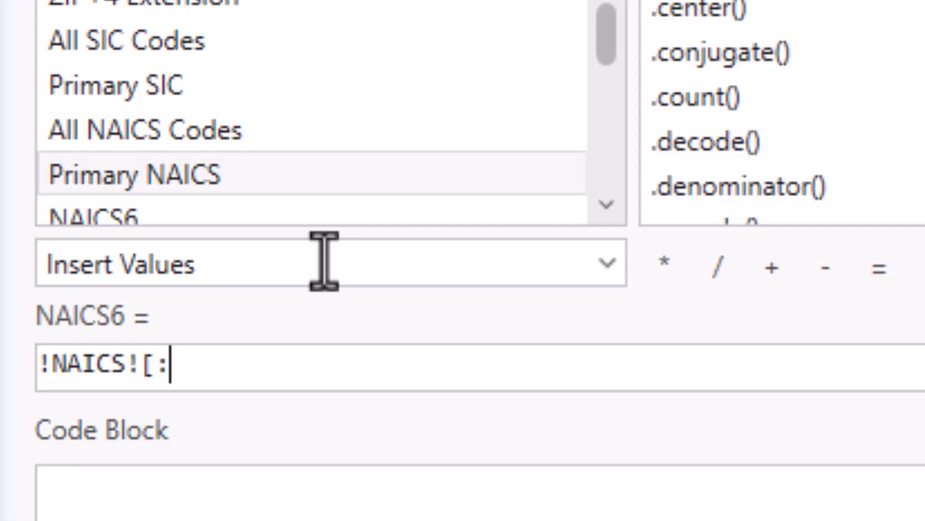
{"action": "type", "text": "-2"}
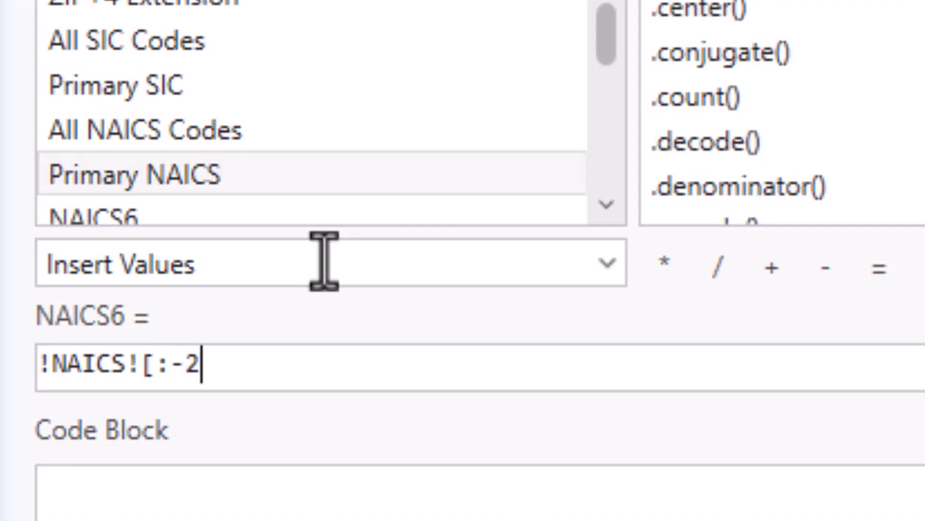
{"action": "type", "text": "]"}
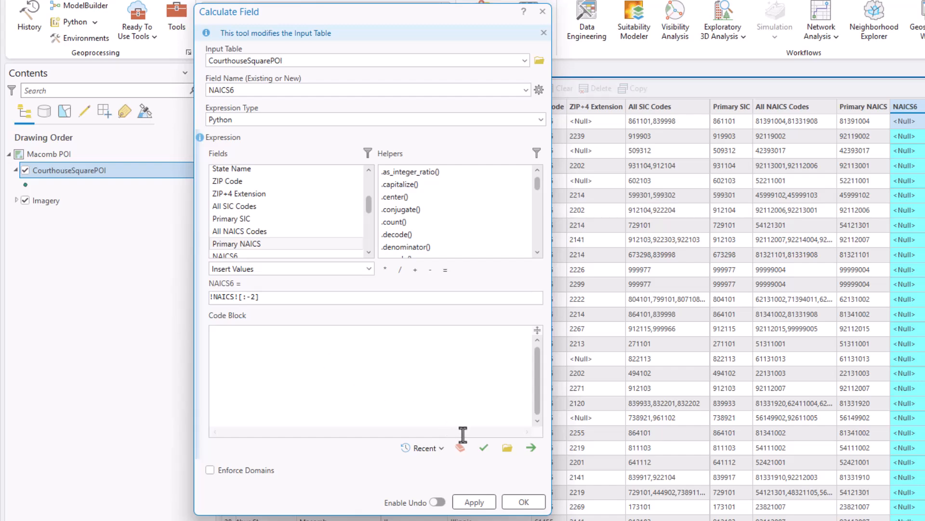
{"action": "left_click", "coordinate": [484, 448]}
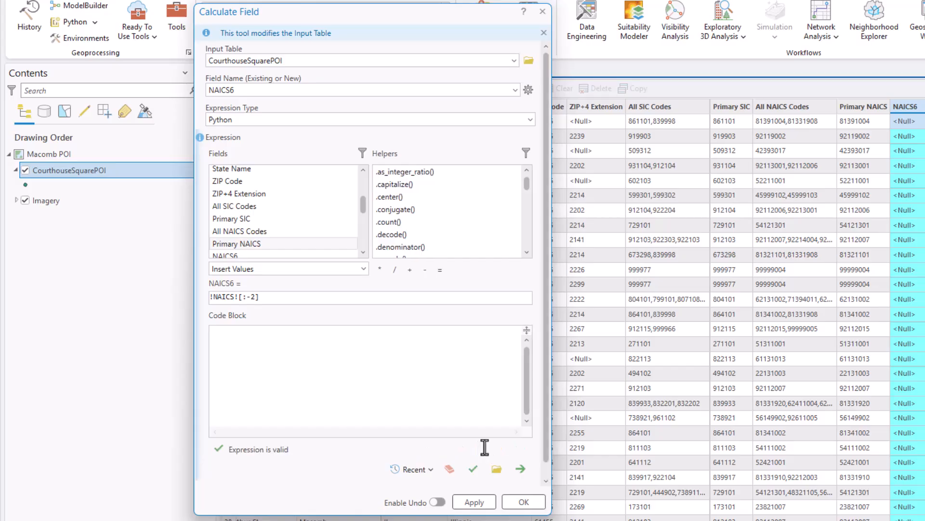
{"action": "left_click", "coordinate": [525, 501]}
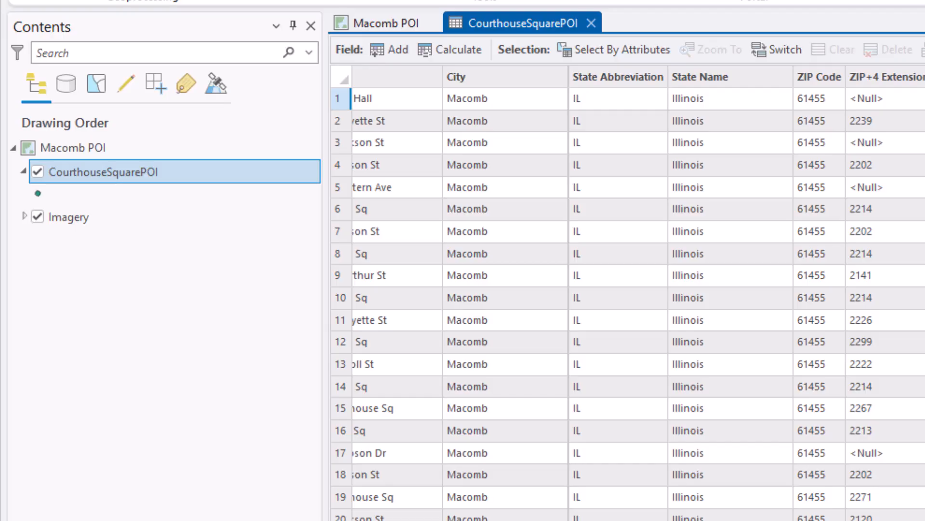
Open Add Join for the CourthouseSquarePOI layer and reposition its dialog over the attribute table
{"action": "right_click", "coordinate": [160, 178]}
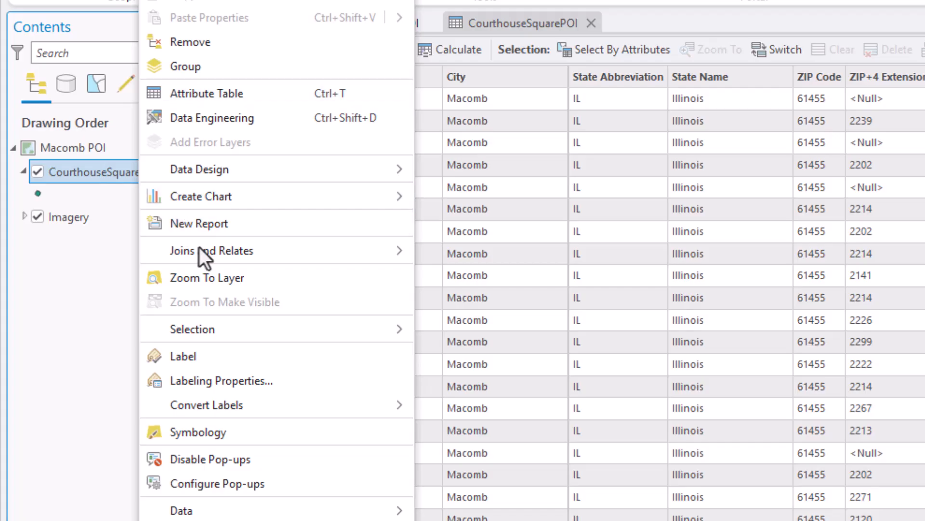
{"action": "mouse_move", "coordinate": [198, 247]}
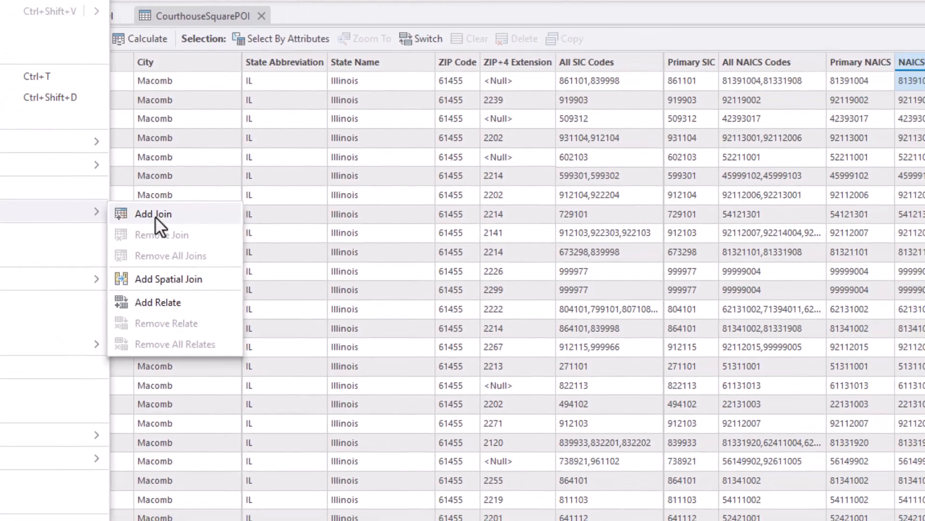
{"action": "left_click", "coordinate": [464, 253]}
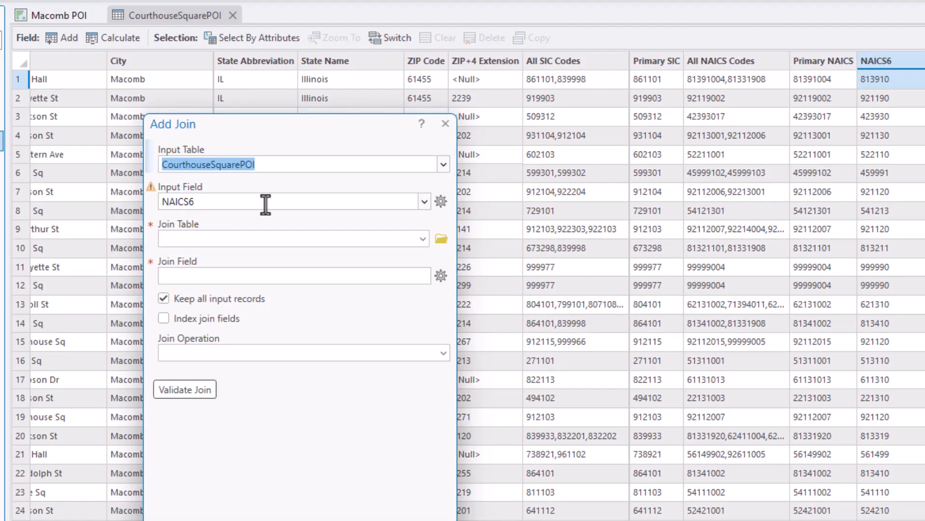
{"action": "left_click_drag", "start_coordinate": [275, 124], "coordinate": [563, 32]}
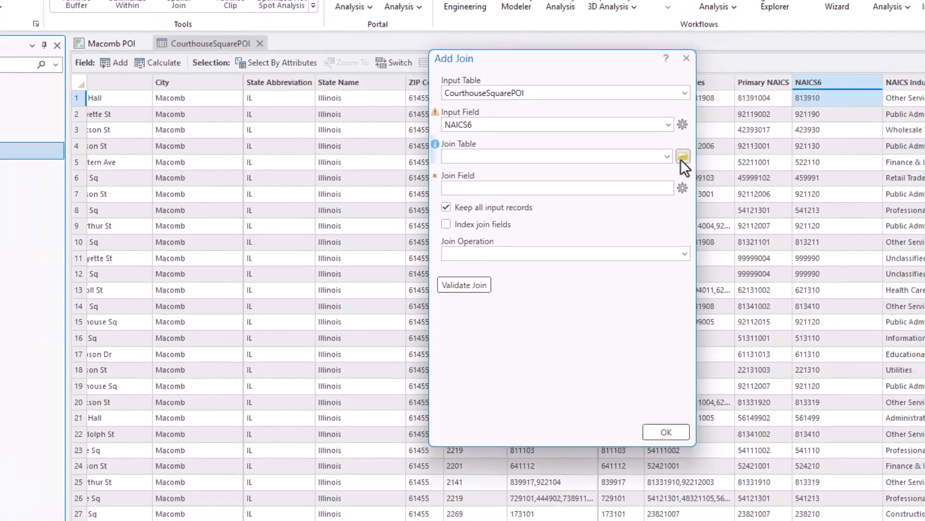
Set the join table to the NAICS$ sheet of NAICS codes.xlsx, found in the Desktop's NAICS download folder
{"action": "left_click", "coordinate": [727, 148]}
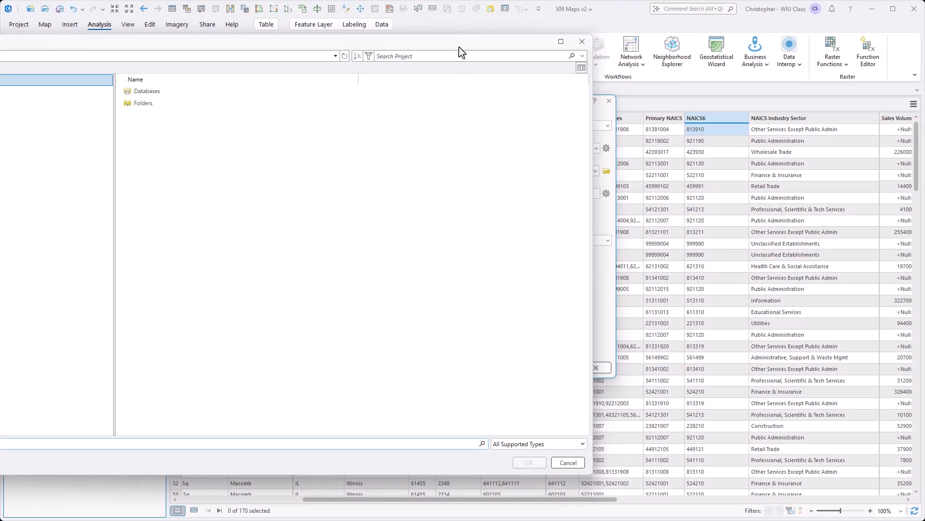
{"action": "left_click_drag", "start_coordinate": [459, 47], "coordinate": [675, 46]}
{"action": "left_click", "coordinate": [118, 208]}
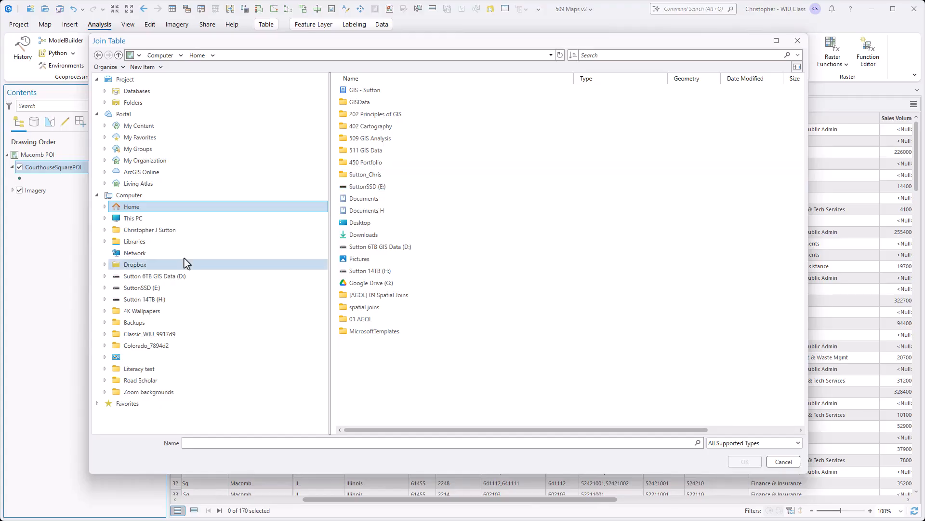
{"action": "left_click", "coordinate": [355, 223]}
{"action": "double_click", "coordinate": [355, 224]}
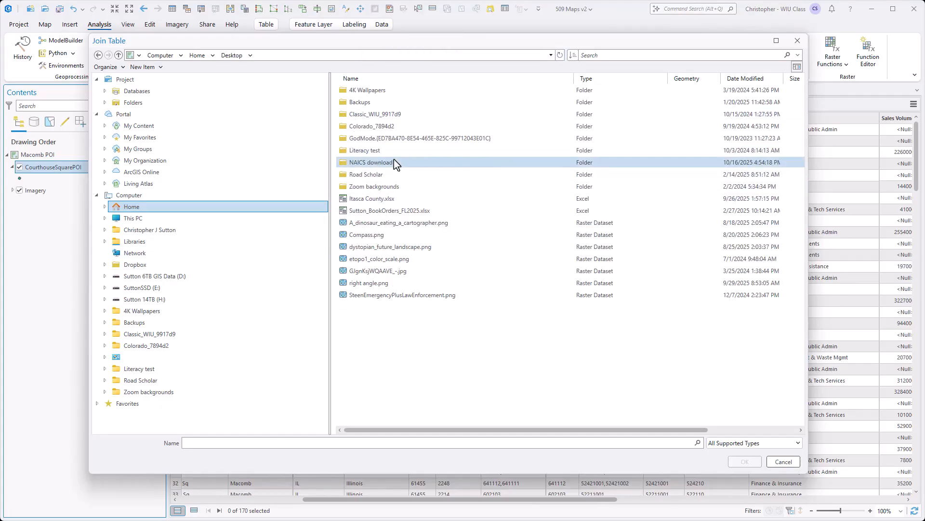
{"action": "double_click", "coordinate": [394, 163]}
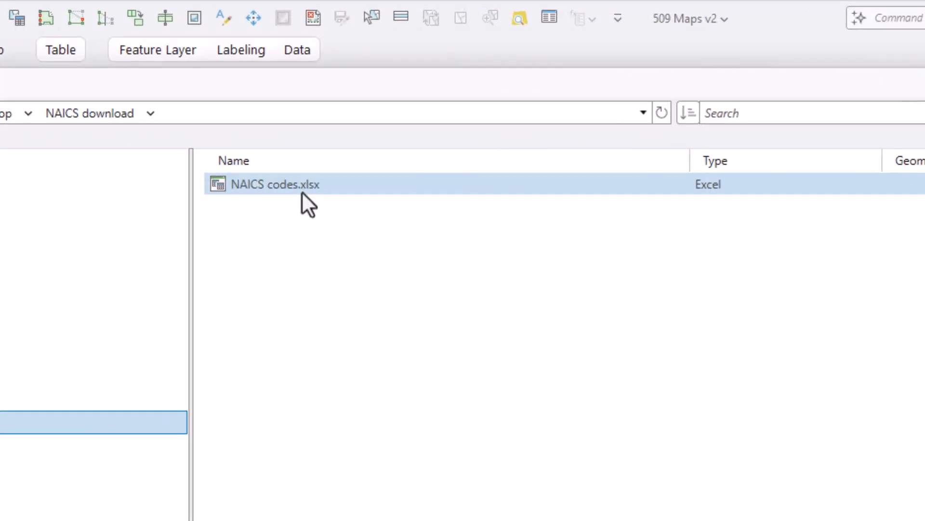
{"action": "left_click", "coordinate": [301, 191]}
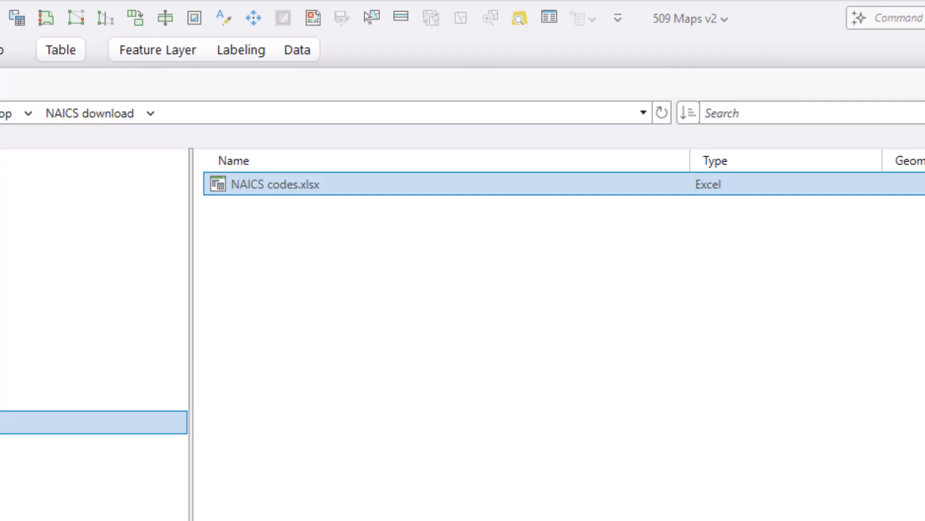
{"action": "double_click", "coordinate": [275, 185]}
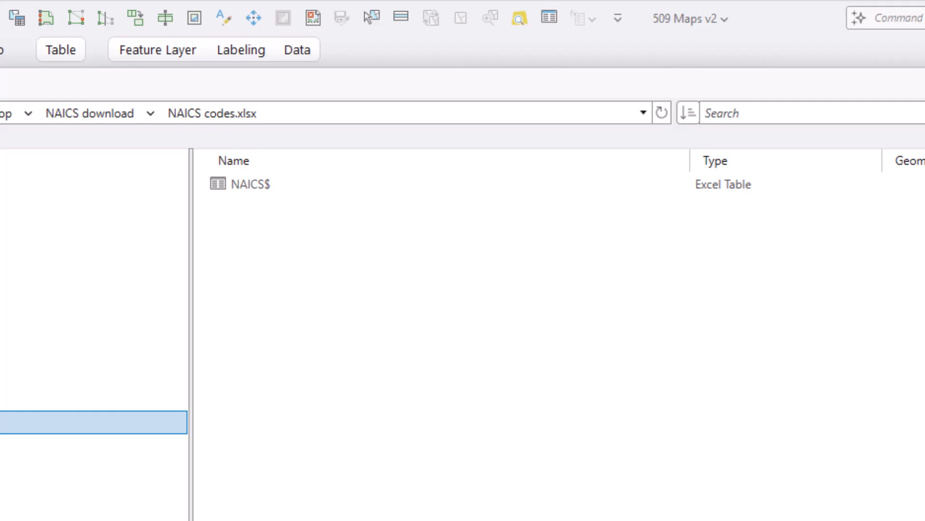
{"action": "left_click", "coordinate": [222, 194]}
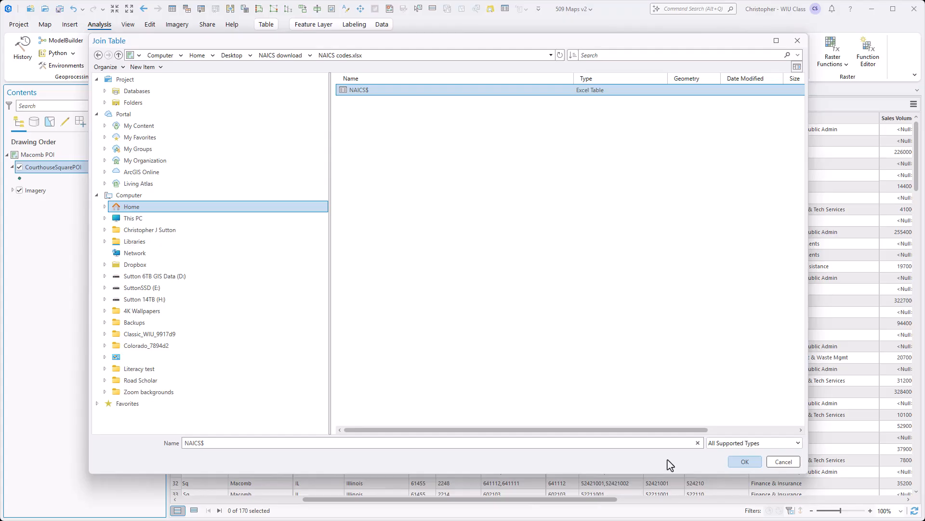
{"action": "left_click", "coordinate": [745, 462]}
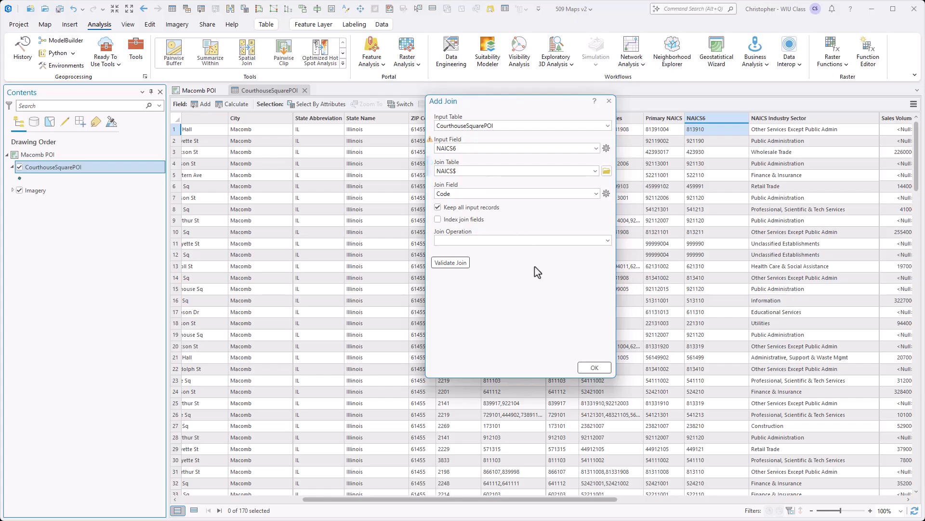
Validate the join between NAICS6 and the Code field and review how many records match
{"action": "left_click", "coordinate": [466, 264]}
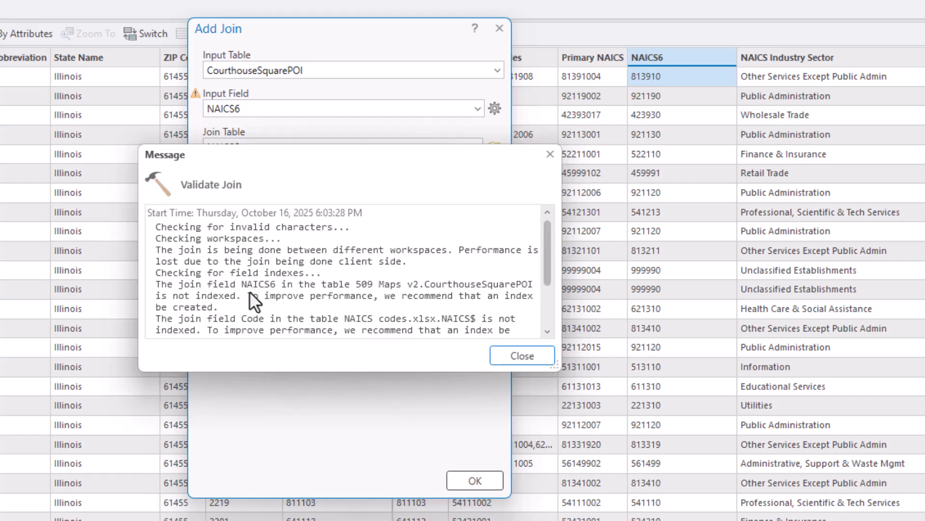
{"action": "left_click_drag", "start_coordinate": [551, 260], "coordinate": [551, 291]}
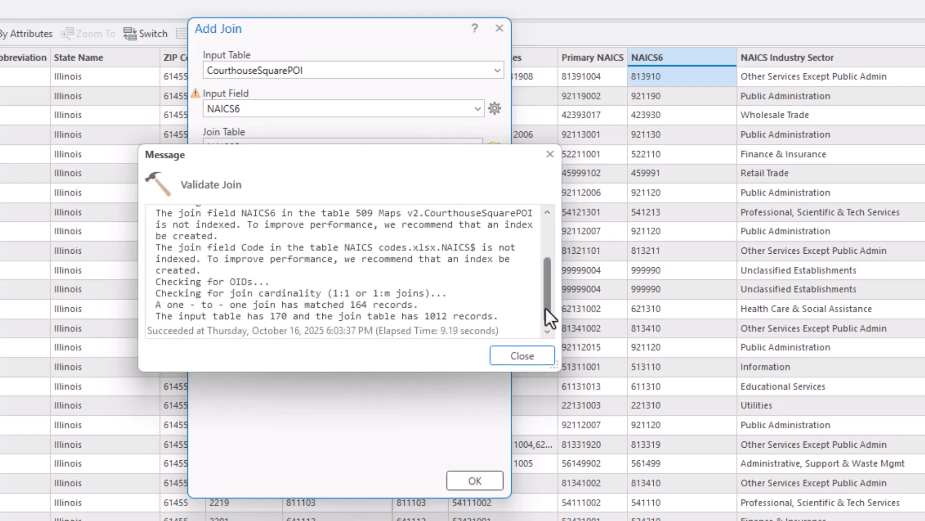
{"action": "double_click", "coordinate": [357, 304]}
{"action": "left_click_drag", "start_coordinate": [377, 304], "coordinate": [401, 305]}
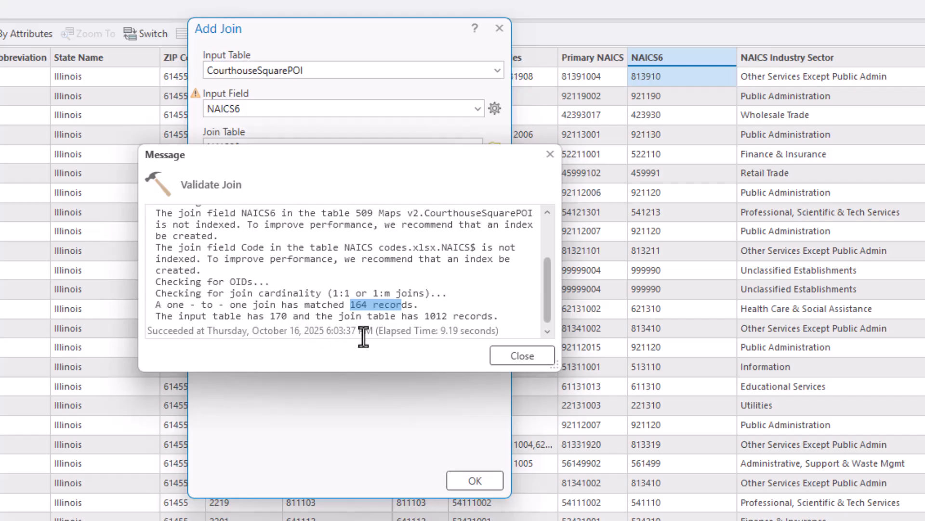
{"action": "left_click", "coordinate": [507, 355]}
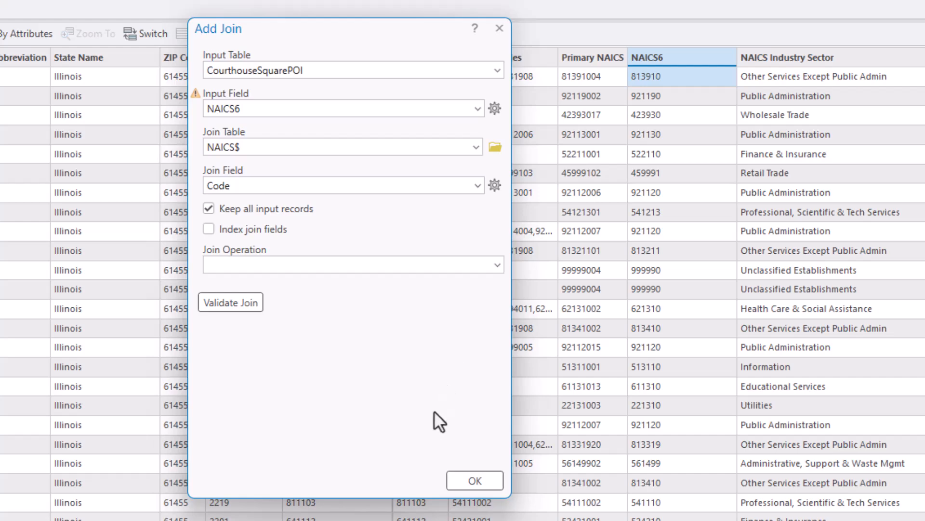
Apply the join between NAICS6 and Code, then check the joined Code field beside the layer's original attributes
{"action": "left_click", "coordinate": [467, 478]}
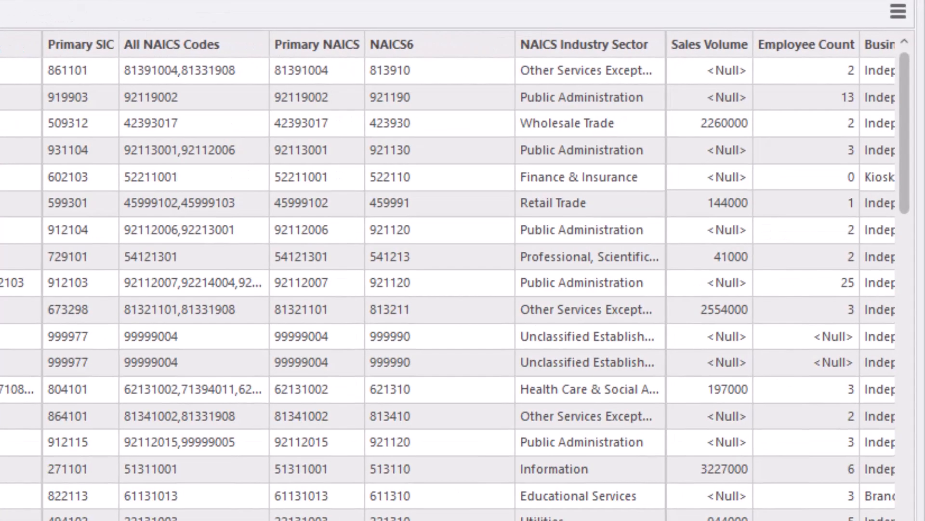
{"action": "left_click", "coordinate": [439, 44]}
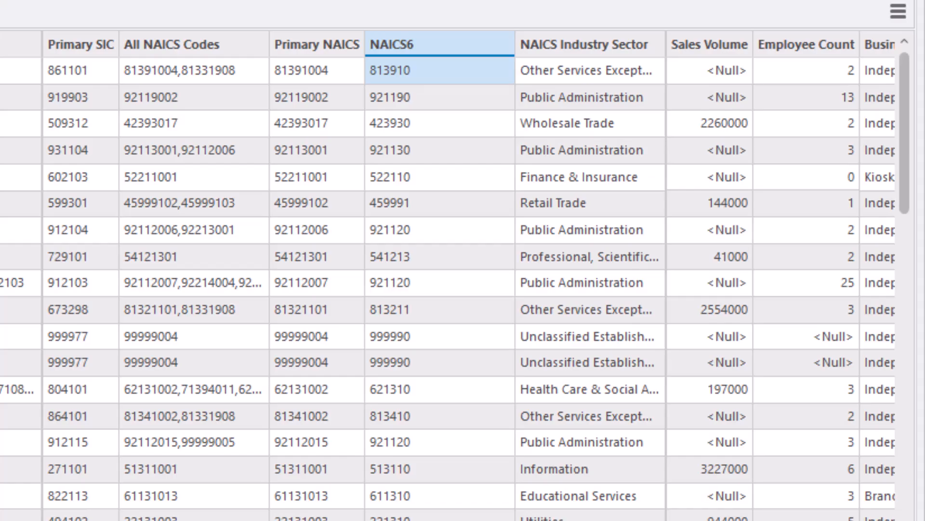
{"action": "scroll", "coordinate": [447, 274], "scroll_direction": "right", "scroll_amount": 15}
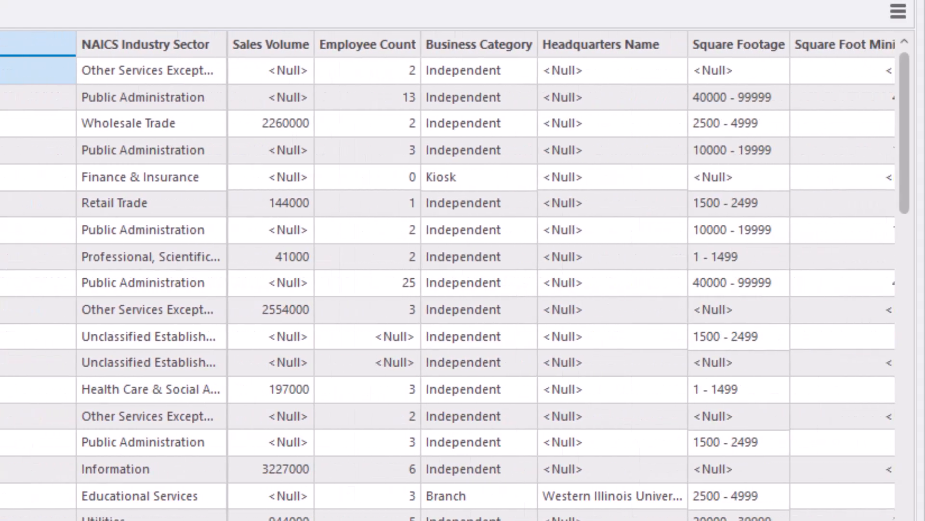
{"action": "scroll", "coordinate": [447, 275], "scroll_direction": "right", "scroll_amount": 8}
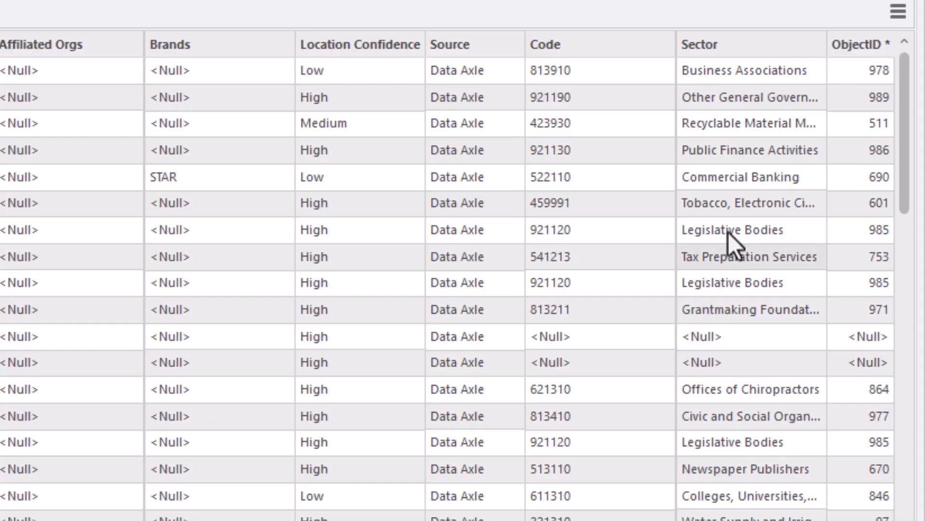
{"action": "left_click", "coordinate": [563, 46]}
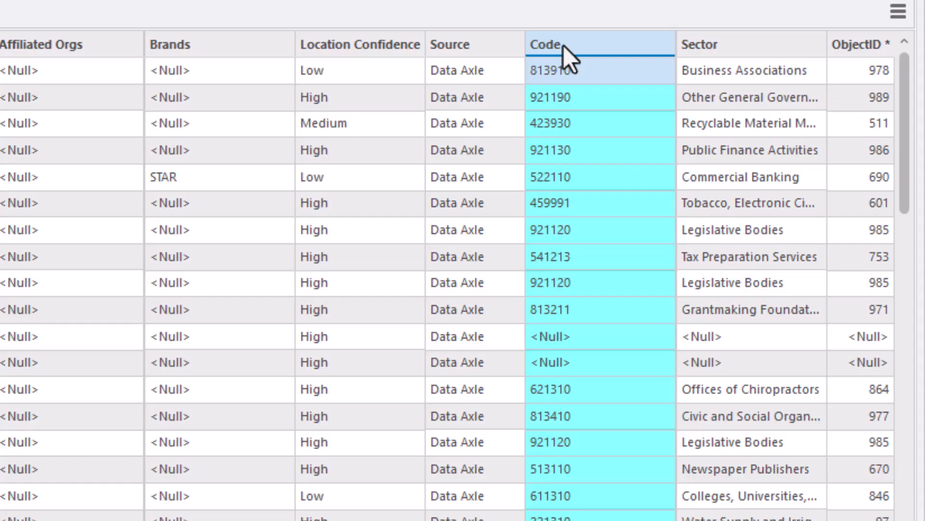
Widen the joined Sector field to show full descriptions, then select the row 24 record and compare its NAICS Industry Sector with its Sector value
{"action": "left_click", "coordinate": [750, 49]}
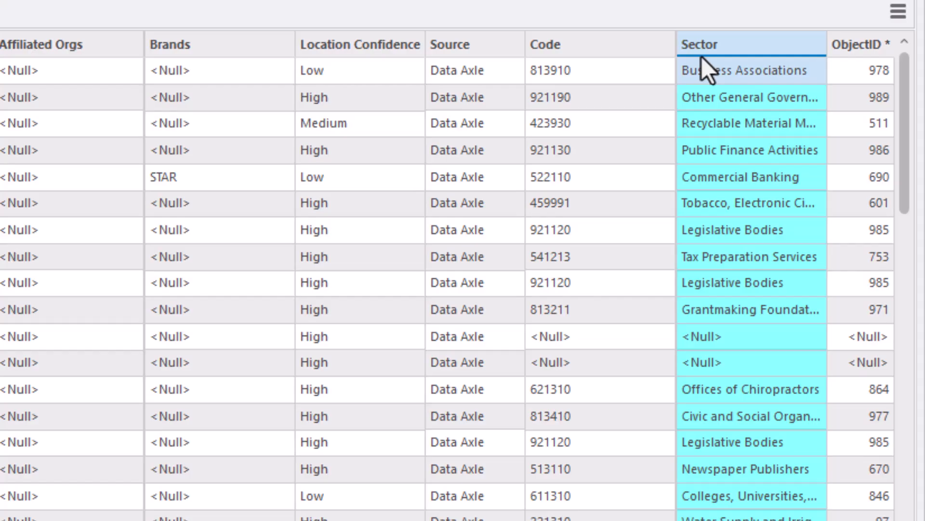
{"action": "left_click_drag", "start_coordinate": [828, 41], "coordinate": [903, 13]}
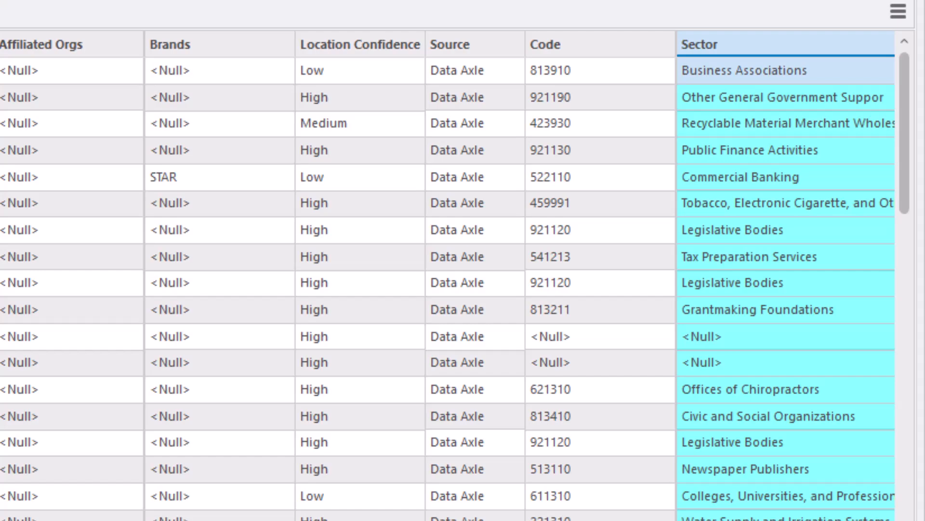
{"action": "scroll", "coordinate": [448, 275], "scroll_direction": "right", "scroll_amount": 3}
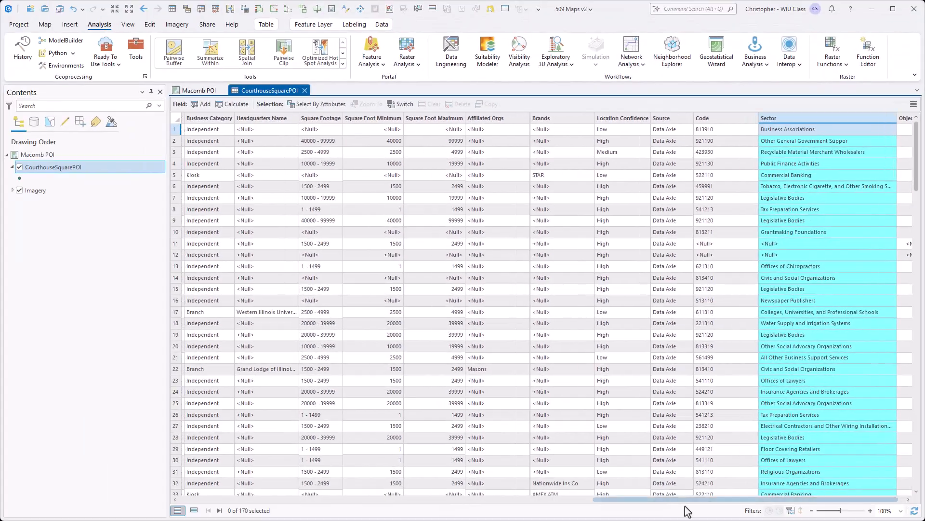
{"action": "left_click", "coordinate": [583, 499]}
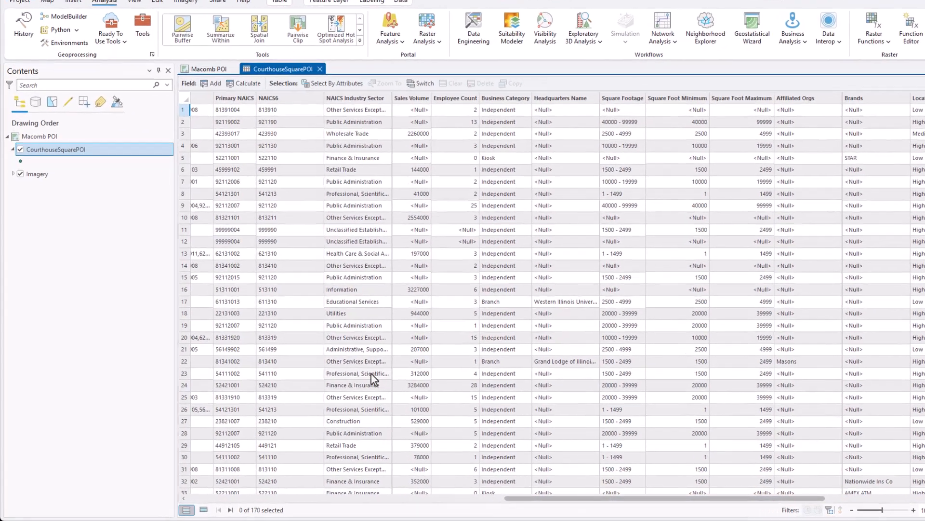
{"action": "left_click", "coordinate": [373, 383]}
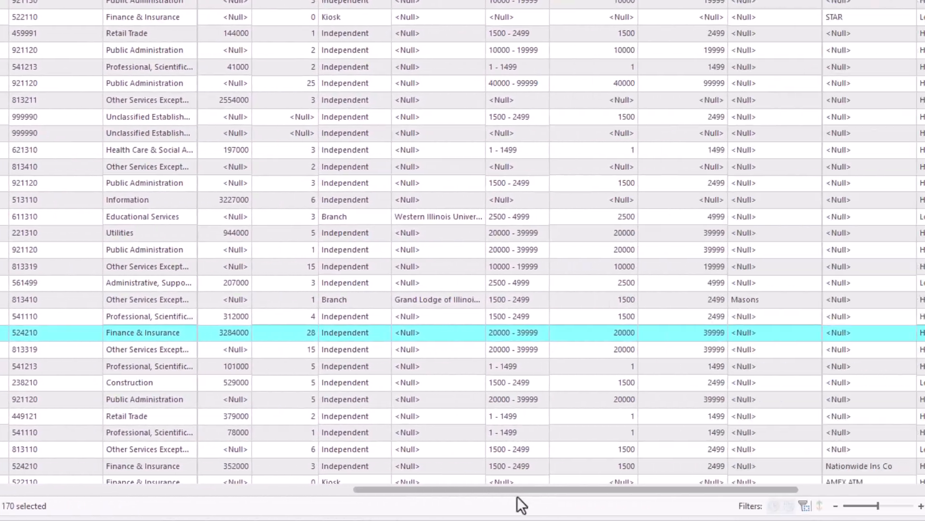
{"action": "left_click_drag", "start_coordinate": [451, 488], "coordinate": [685, 490]}
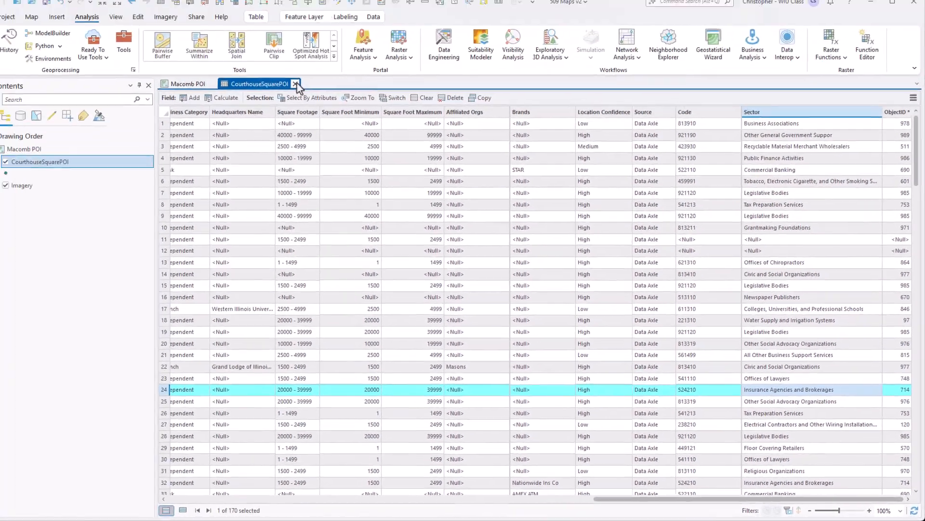
Close the attribute table and change the CourthouseSquarePOI layer's primary symbology to Unique Values
{"action": "left_click", "coordinate": [296, 90]}
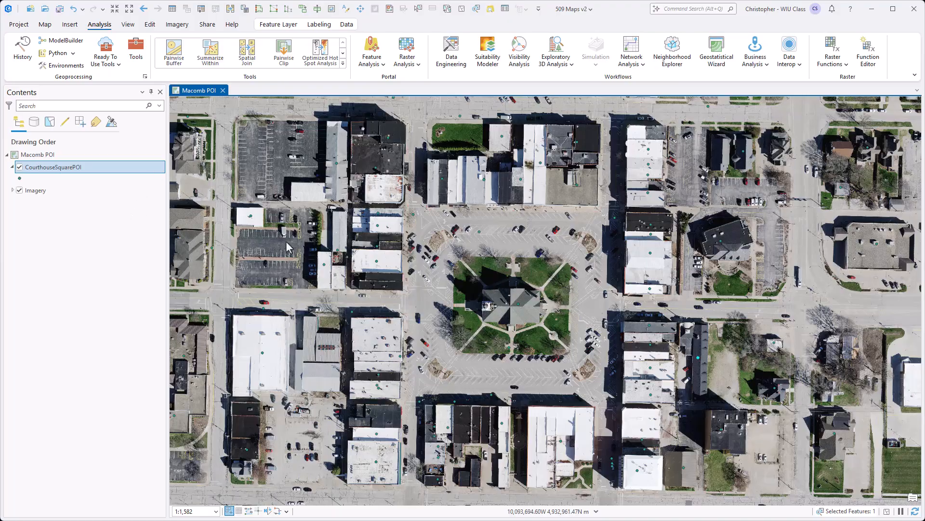
{"action": "right_click", "coordinate": [100, 168]}
{"action": "left_click", "coordinate": [126, 209]}
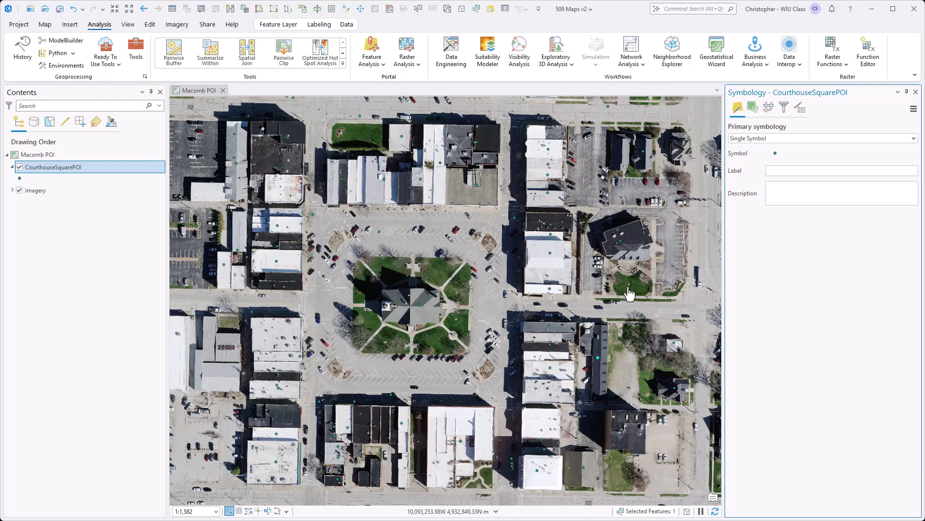
{"action": "left_click", "coordinate": [832, 139]}
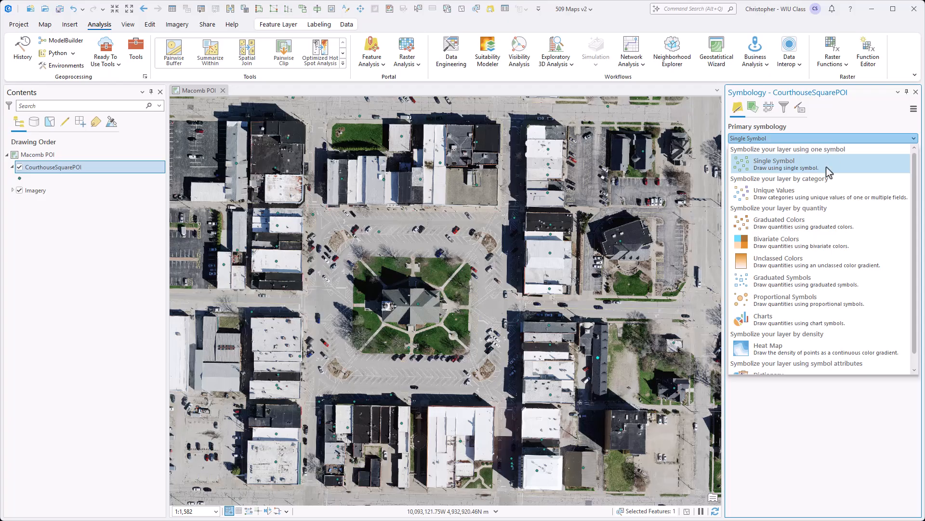
{"action": "left_click", "coordinate": [818, 193]}
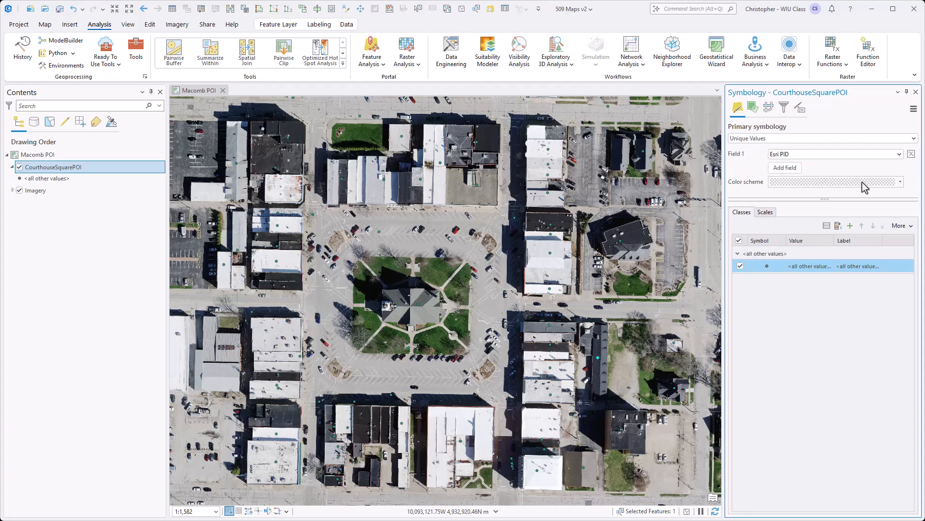
Base the unique values symbology on the joined Sector field and review the list of symbol classes
{"action": "left_click", "coordinate": [899, 154]}
{"action": "scroll", "coordinate": [888, 203], "scroll_direction": "down", "scroll_amount": 1}
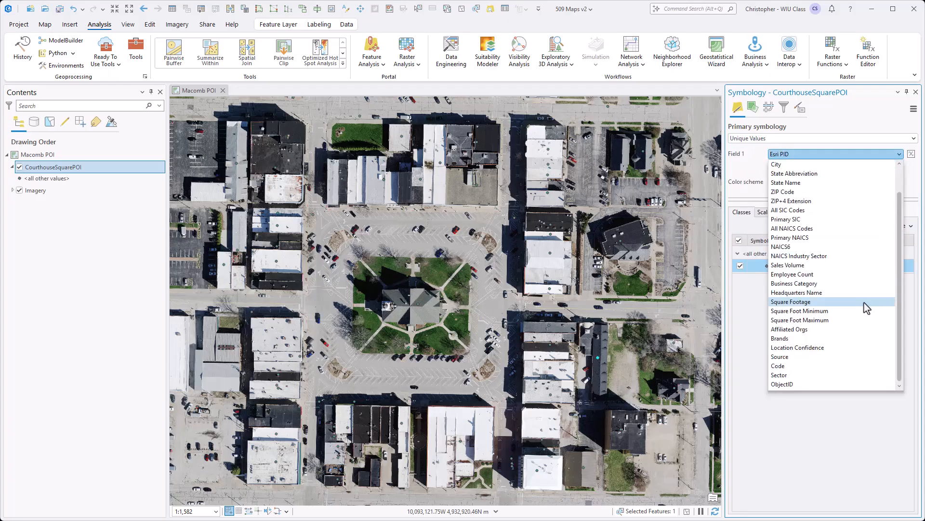
{"action": "left_click", "coordinate": [847, 385]}
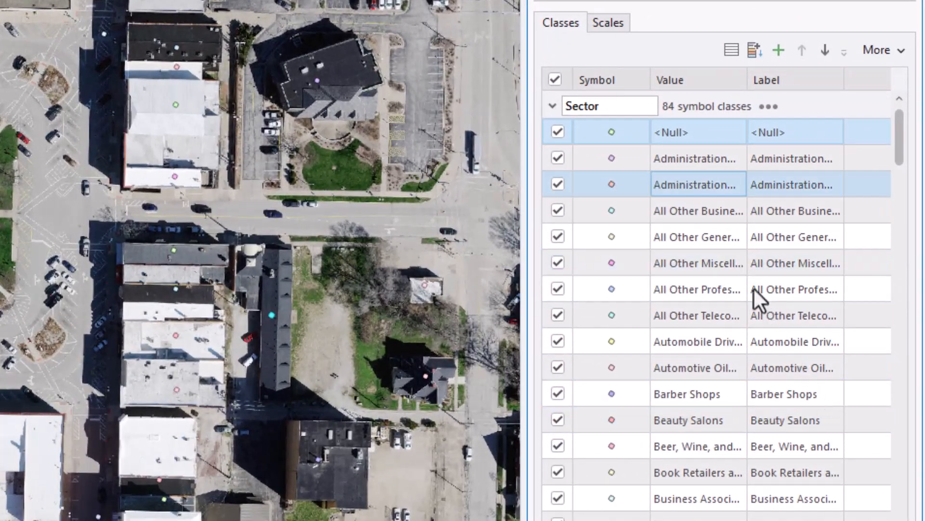
{"action": "scroll", "coordinate": [747, 302], "scroll_direction": "down", "scroll_amount": 4}
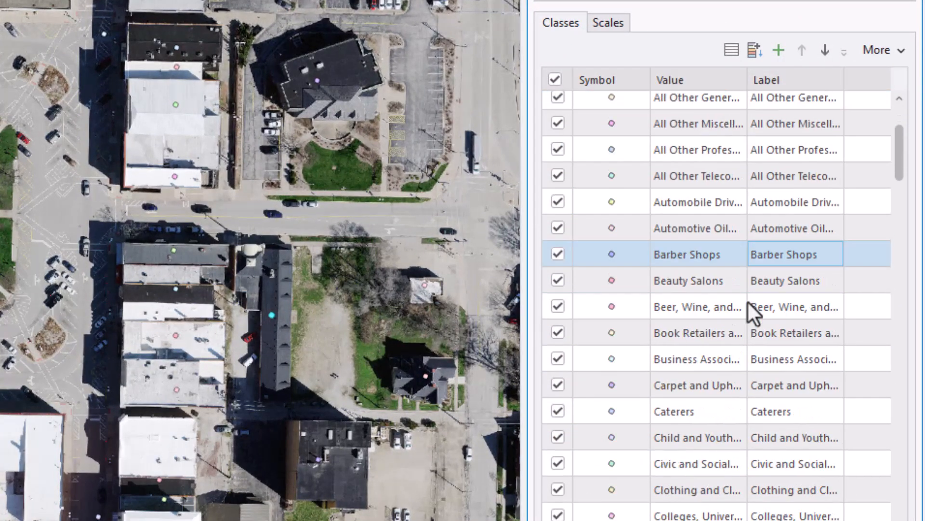
{"action": "scroll", "coordinate": [748, 308], "scroll_direction": "down", "scroll_amount": 7}
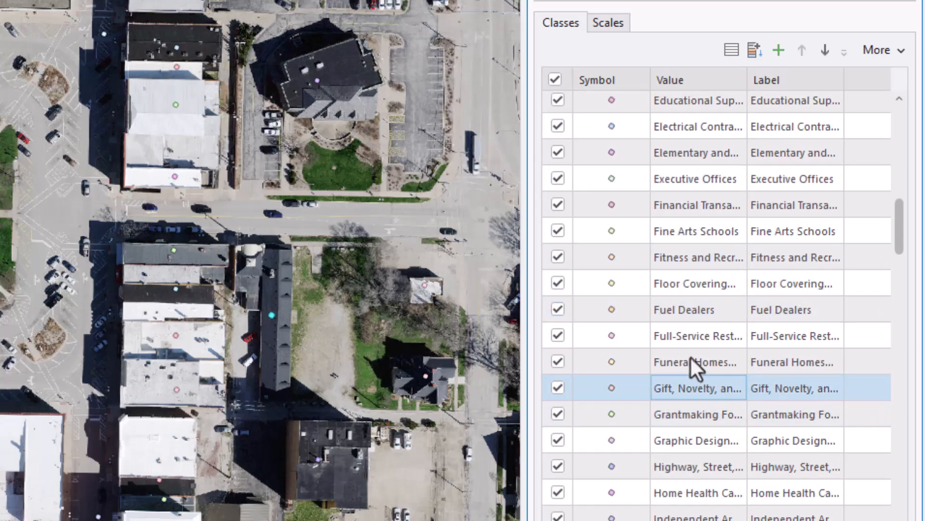
{"action": "scroll", "coordinate": [745, 248], "scroll_direction": "up", "scroll_amount": 5}
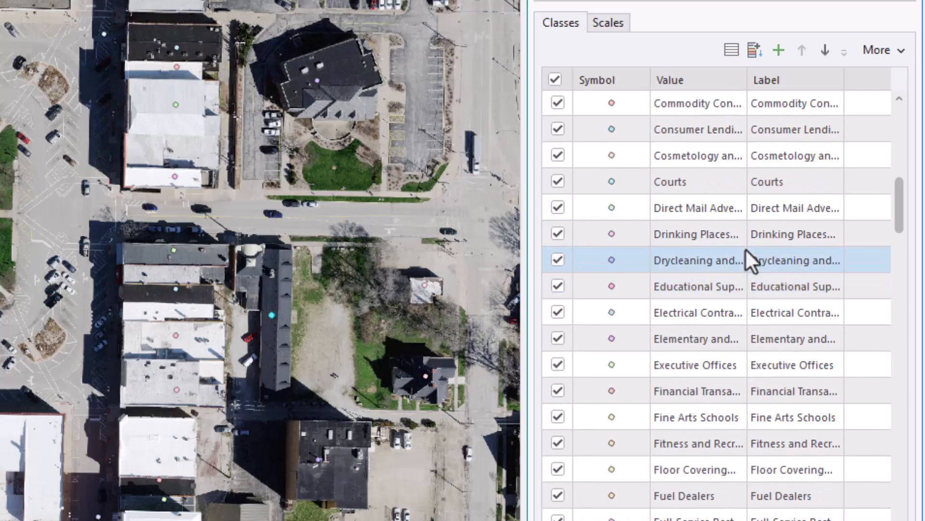
{"action": "scroll", "coordinate": [745, 248], "scroll_direction": "up", "scroll_amount": 5}
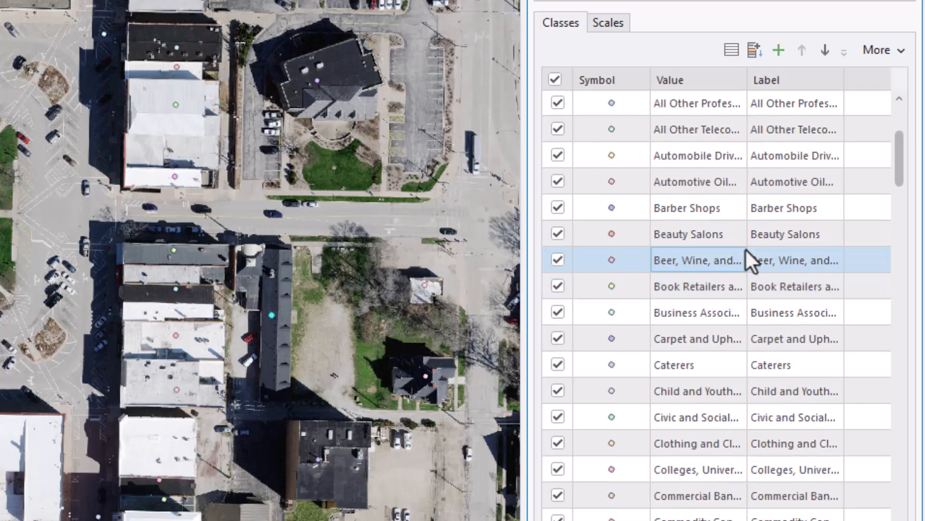